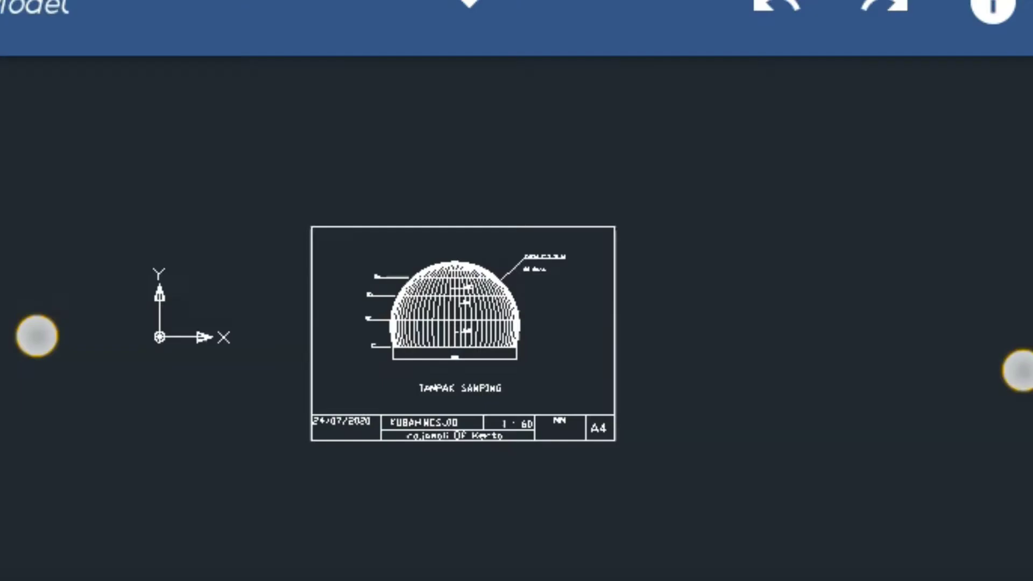
- Zoom the view and finish placing the pending large circle
{"action": "scroll", "coordinate": [462, 323], "scroll_direction": "up", "scroll_amount": 2}
{"action": "scroll", "coordinate": [463, 323], "scroll_direction": "up", "scroll_amount": 2}
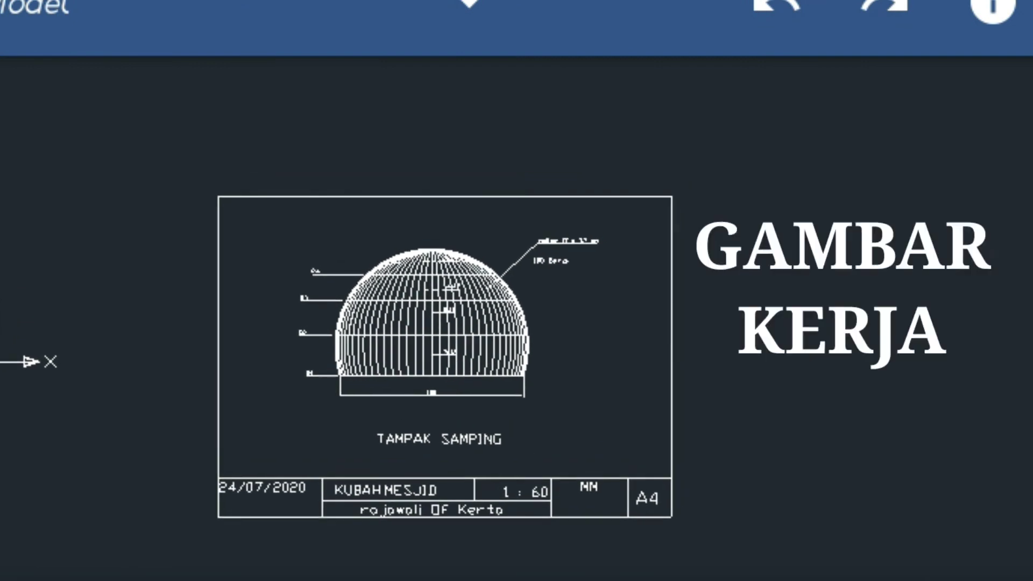
{"action": "scroll", "coordinate": [484, 393], "scroll_direction": "up", "scroll_amount": 1}
{"action": "scroll", "coordinate": [507, 389], "scroll_direction": "up", "scroll_amount": 2}
{"action": "scroll", "coordinate": [506, 388], "scroll_direction": "up", "scroll_amount": 1}
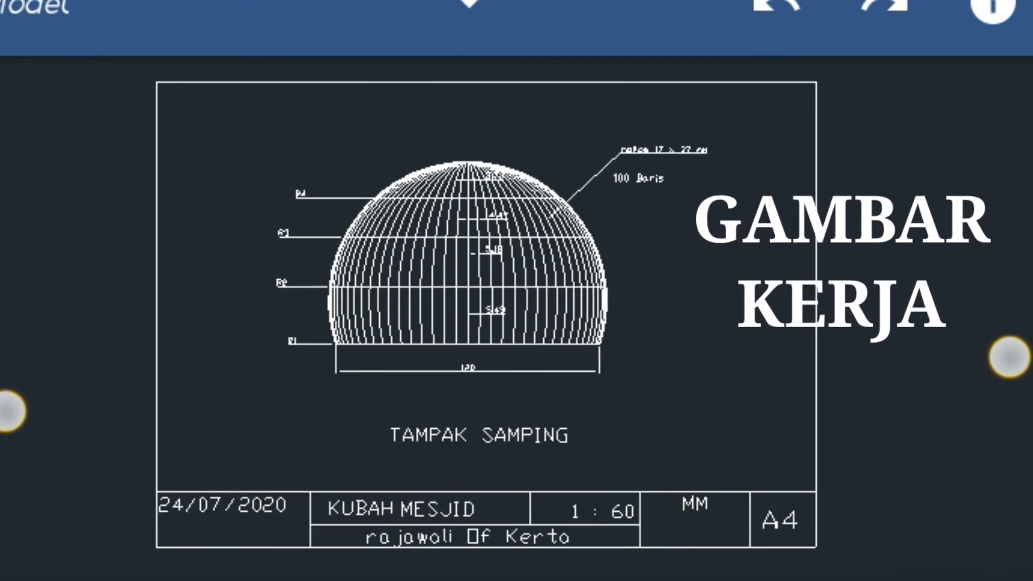
{"action": "scroll", "coordinate": [507, 388], "scroll_direction": "up", "scroll_amount": 1}
{"action": "scroll", "coordinate": [507, 389], "scroll_direction": "up", "scroll_amount": 1}
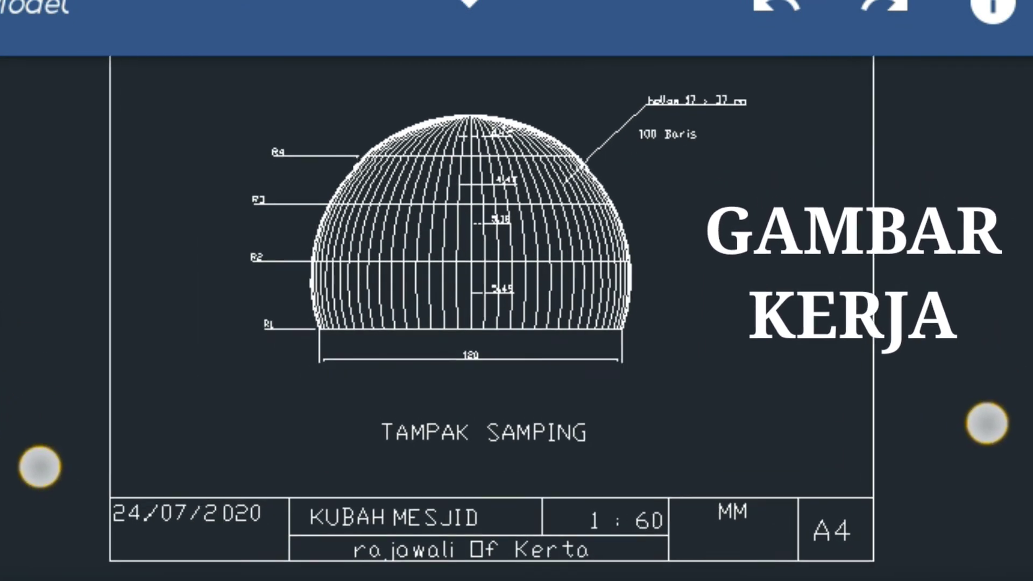
{"action": "scroll", "coordinate": [493, 452], "scroll_direction": "up", "scroll_amount": 1}
{"action": "scroll", "coordinate": [493, 452], "scroll_direction": "up", "scroll_amount": 1}
{"action": "scroll", "coordinate": [493, 453], "scroll_direction": "down", "scroll_amount": 1}
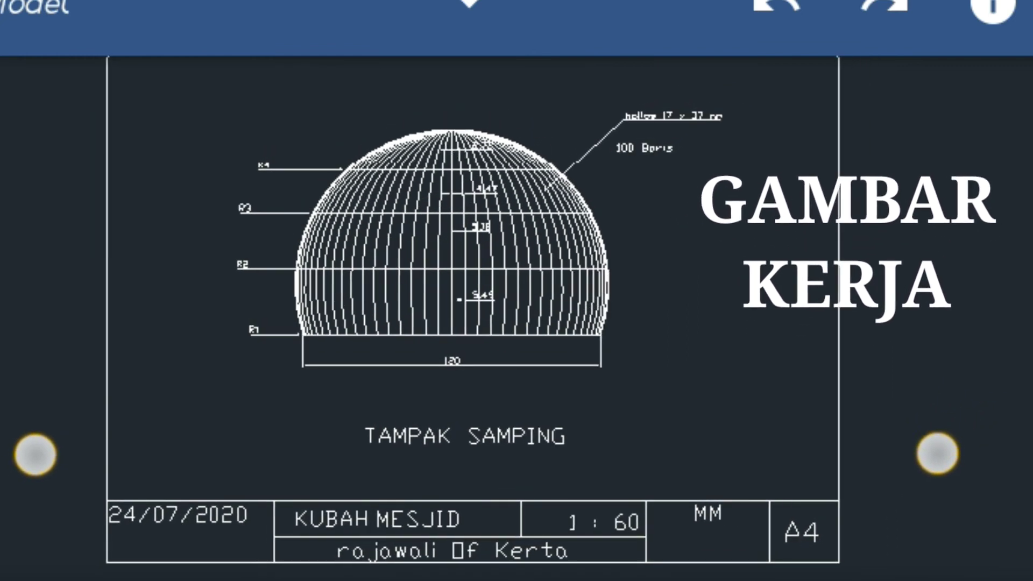
{"action": "scroll", "coordinate": [485, 469], "scroll_direction": "down", "scroll_amount": 1}
{"action": "scroll", "coordinate": [485, 469], "scroll_direction": "down", "scroll_amount": 1}
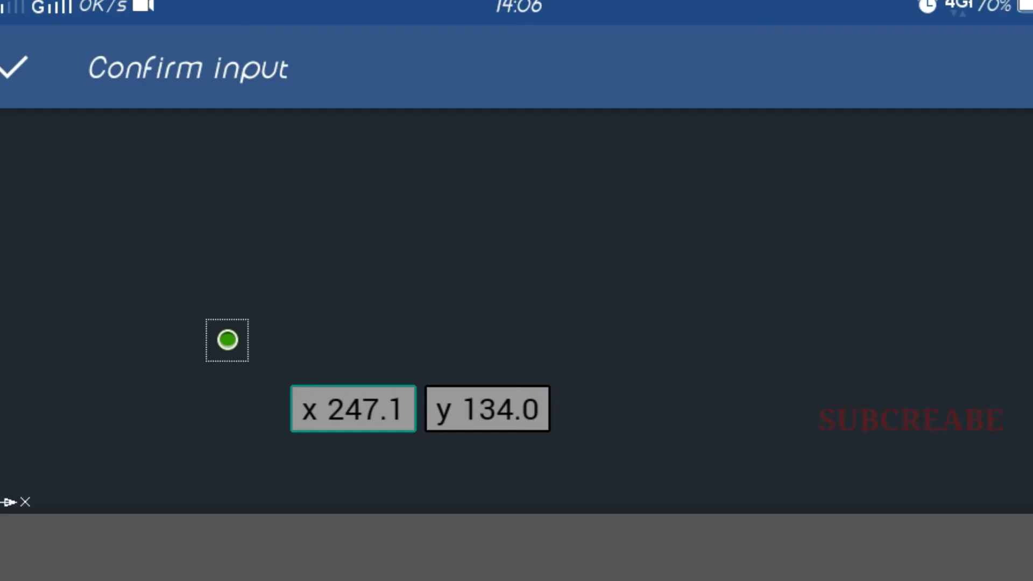
{"action": "left_click", "coordinate": [443, 321]}
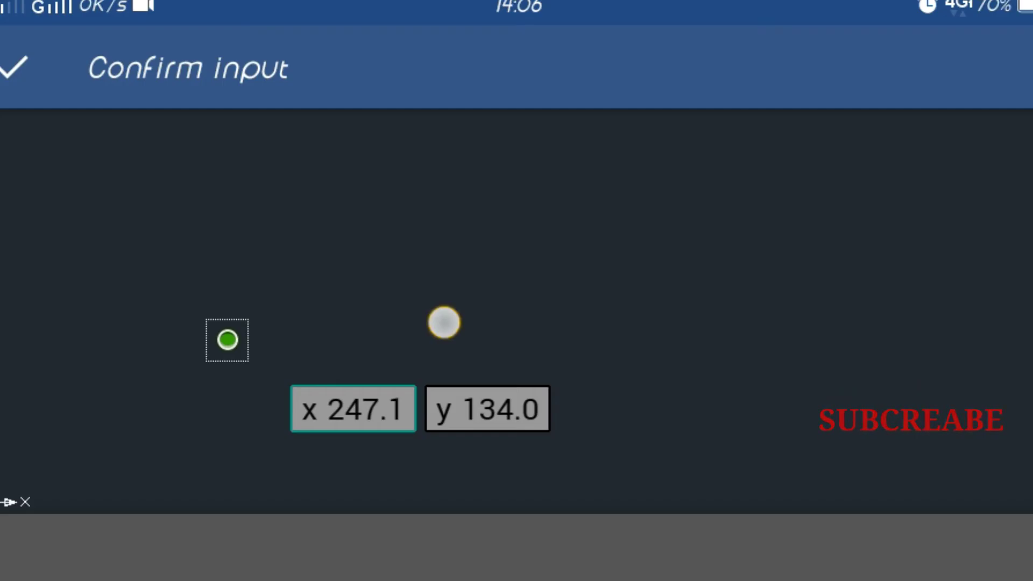
{"action": "left_click", "coordinate": [351, 306]}
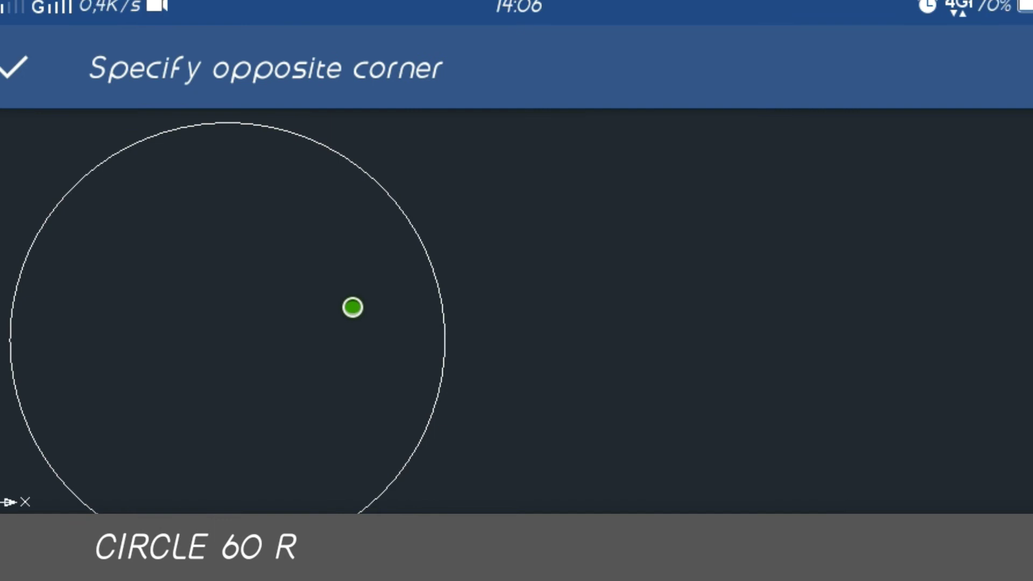
{"action": "left_click", "coordinate": [14, 68]}
- Draw a 60 mm radius circle centred on the existing centre point
{"action": "left_click", "coordinate": [998, 444]}
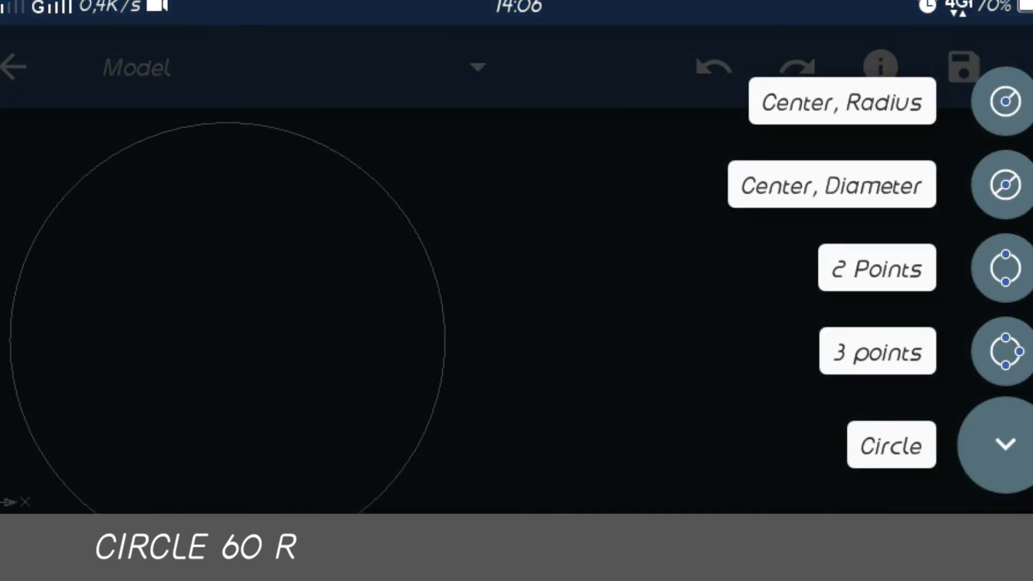
{"action": "left_click", "coordinate": [1005, 101]}
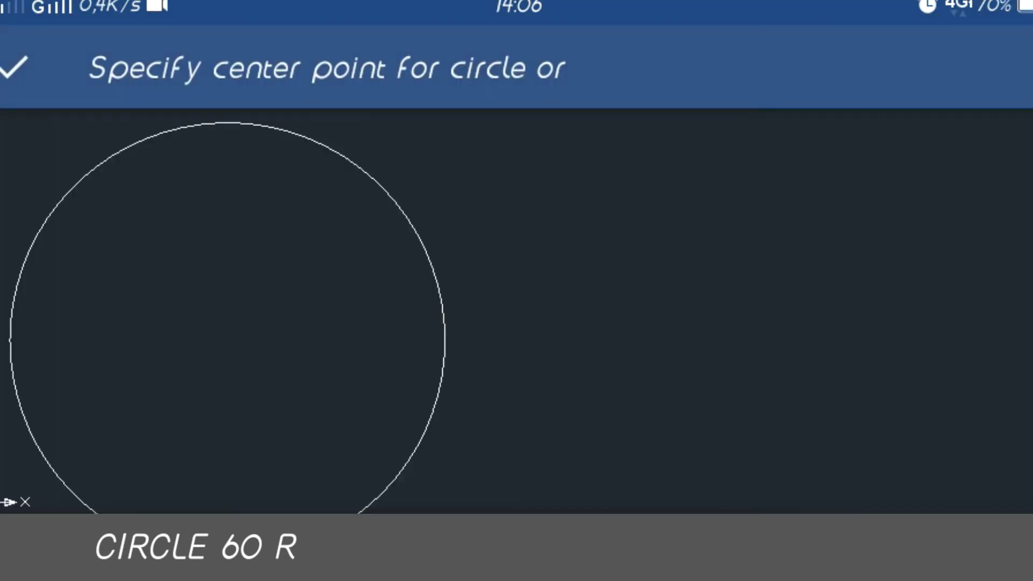
{"action": "left_click", "coordinate": [227, 326]}
{"action": "left_click", "coordinate": [574, 306]}
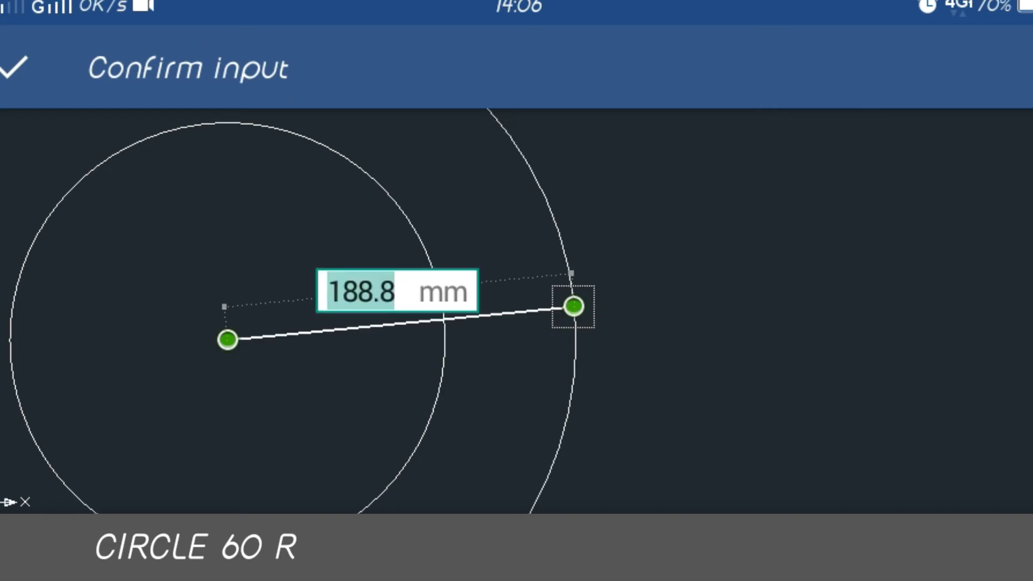
{"action": "left_click", "coordinate": [408, 286]}
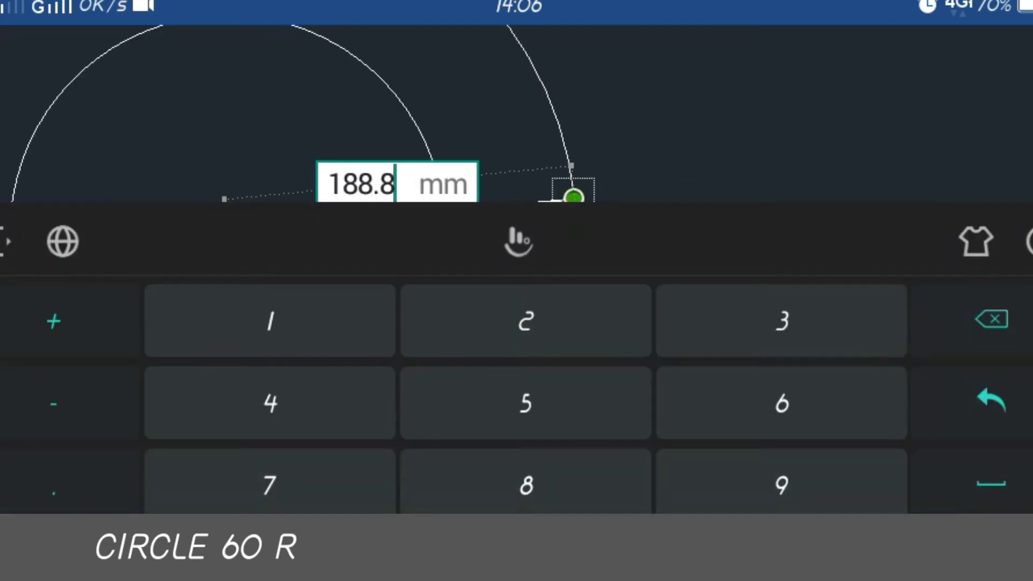
{"action": "left_click", "coordinate": [1014, 328]}
{"action": "key", "text": "BackSpace"}
{"action": "key", "text": "BackSpace"}
{"action": "key", "text": "BackSpace"}
{"action": "key", "text": "BackSpace"}
{"action": "key", "text": "BackSpace"}
{"action": "type", "text": "6"}
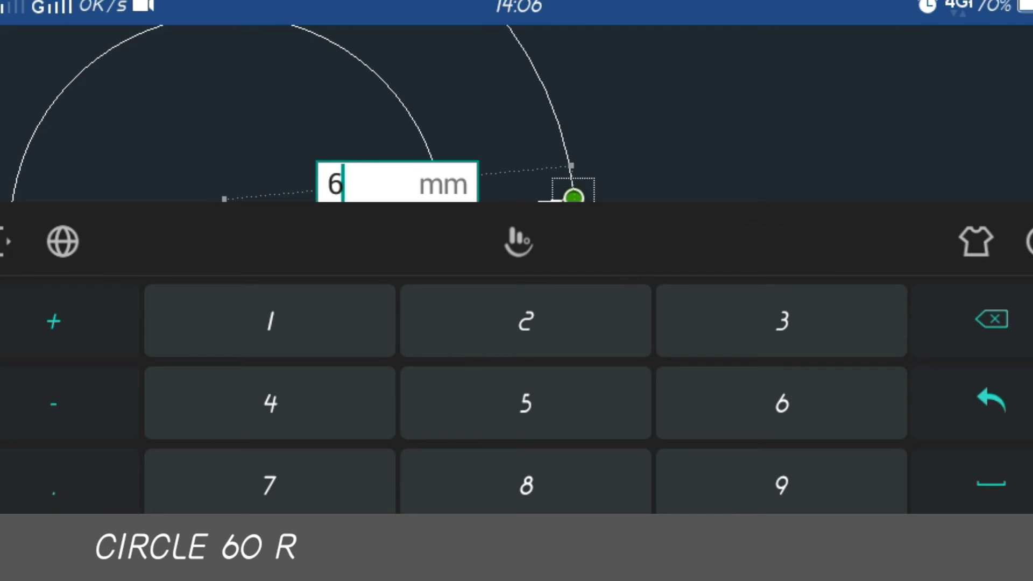
{"action": "type", "text": "0"}
{"action": "key", "text": "Return"}
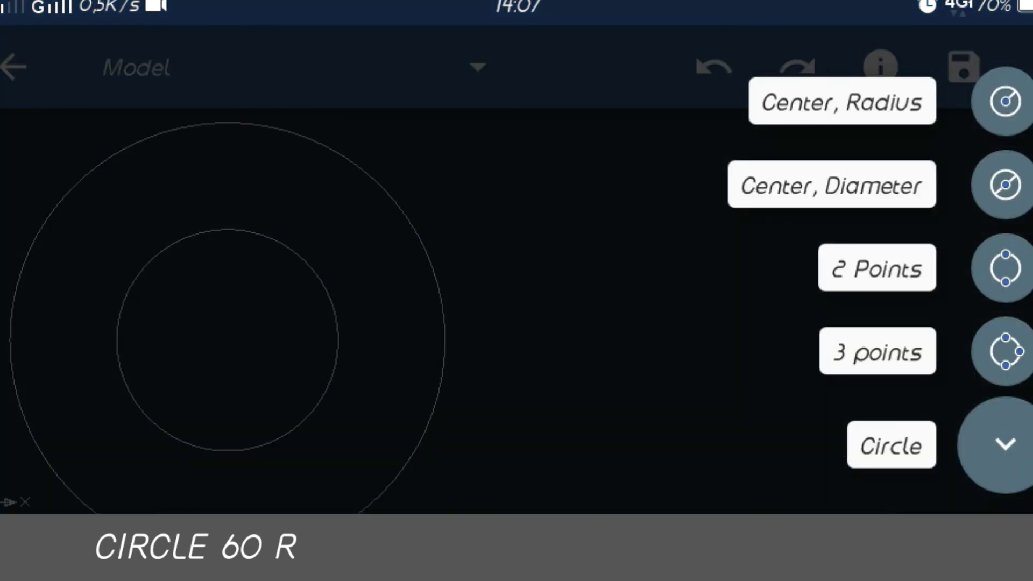
{"action": "left_click", "coordinate": [1006, 444]}
{"action": "left_click", "coordinate": [1006, 84]}
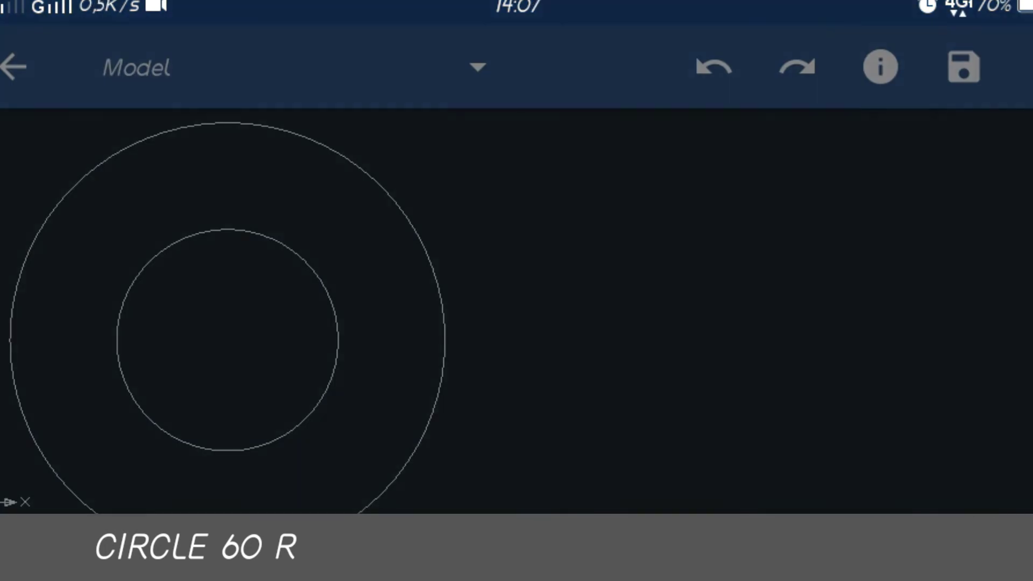
- Delete the larger outer circle and shift the view upward
{"action": "left_click", "coordinate": [423, 243]}
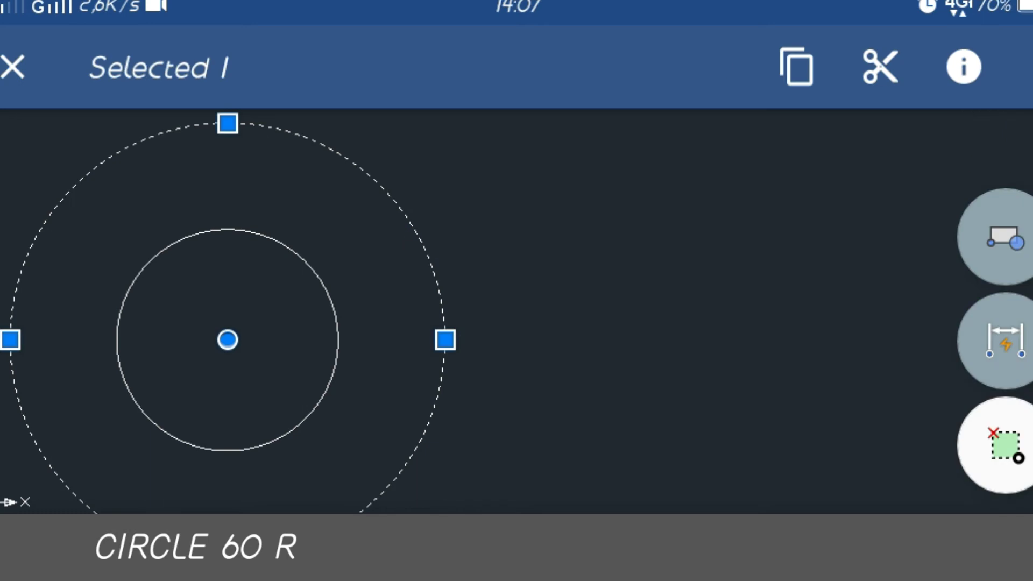
{"action": "left_click", "coordinate": [1006, 237]}
{"action": "scroll", "coordinate": [861, 323], "scroll_direction": "down", "scroll_amount": 3}
{"action": "left_click", "coordinate": [794, 485]}
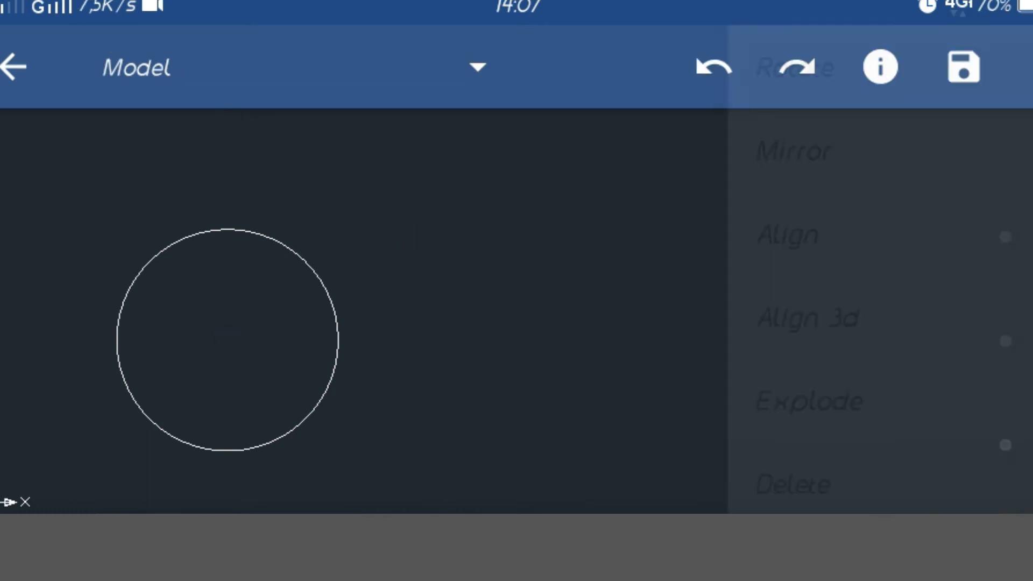
{"action": "scroll", "coordinate": [323, 329], "scroll_direction": "up", "scroll_amount": 2}
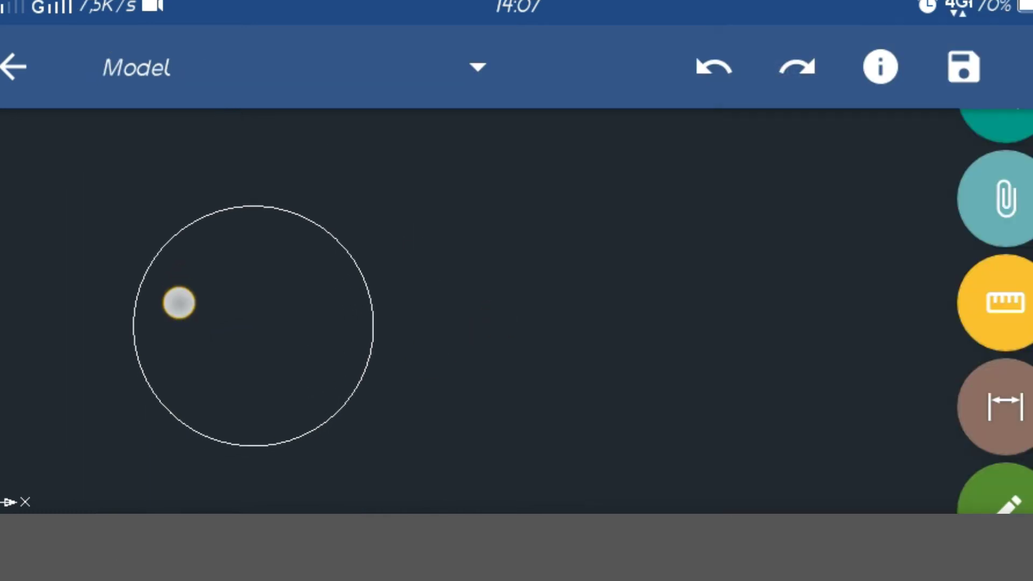
{"action": "left_click_drag", "start_coordinate": [179, 302], "coordinate": [179, 274]}
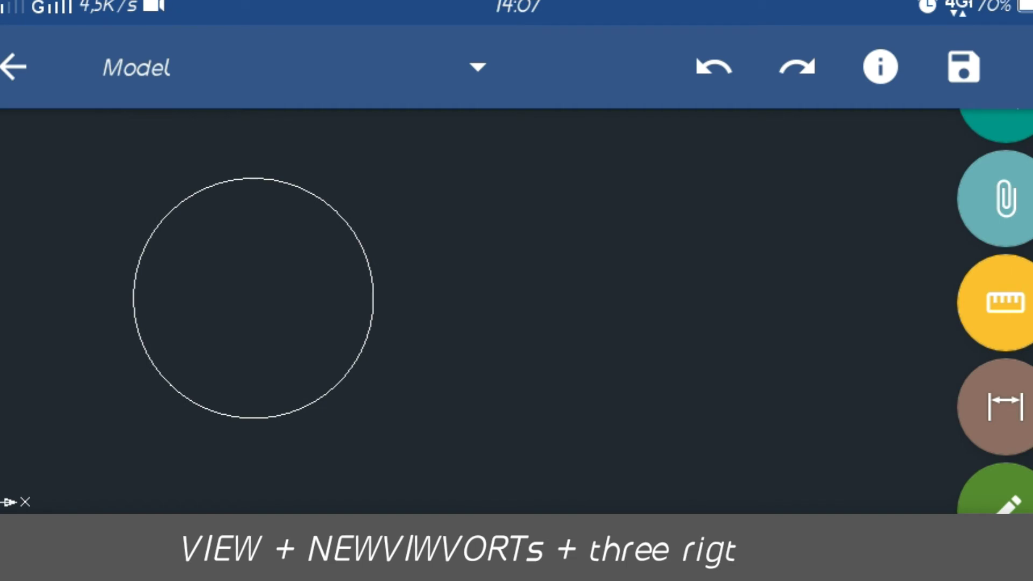
- Switch model space to the Three right viewport layout with the circle centred
{"action": "left_click", "coordinate": [1020, 67]}
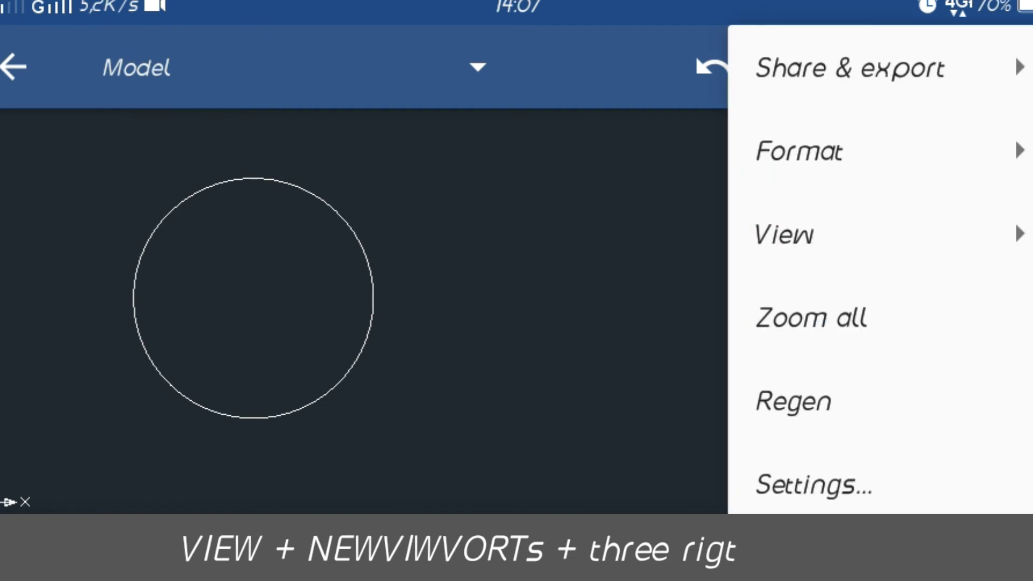
{"action": "left_click", "coordinate": [783, 234]}
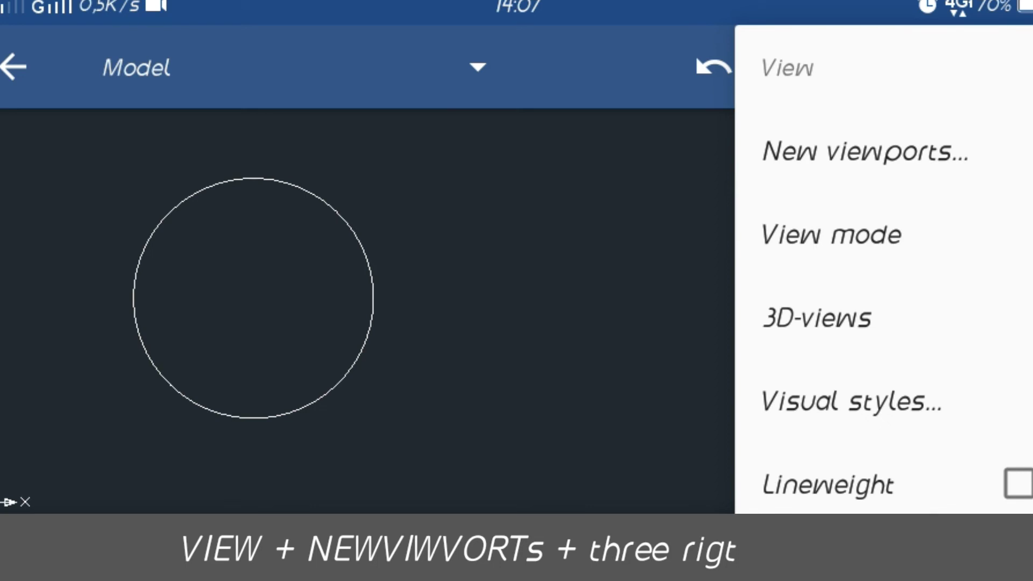
{"action": "left_click", "coordinate": [946, 154]}
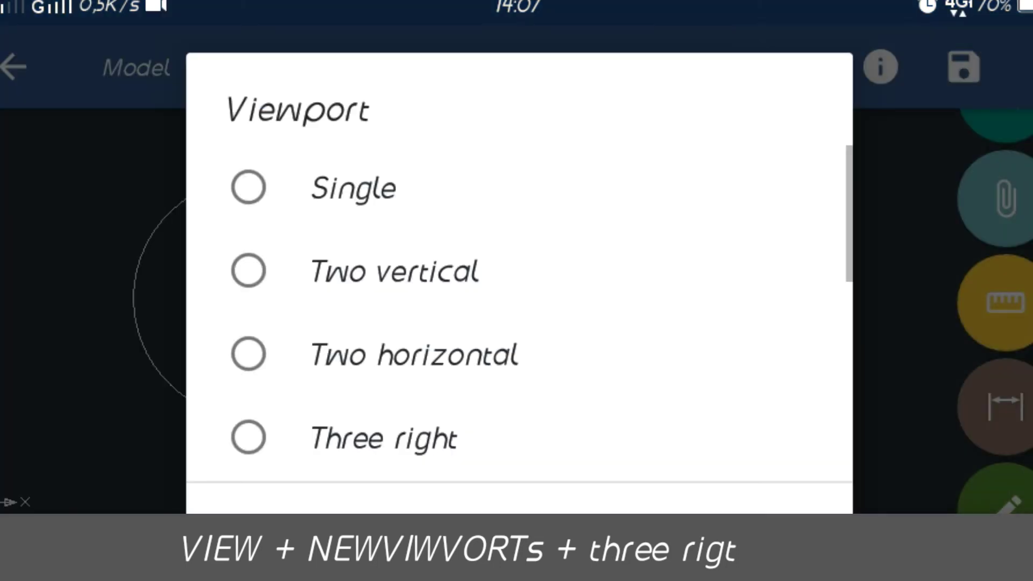
{"action": "left_click_drag", "start_coordinate": [586, 283], "coordinate": [618, 171]}
{"action": "left_click", "coordinate": [487, 306]}
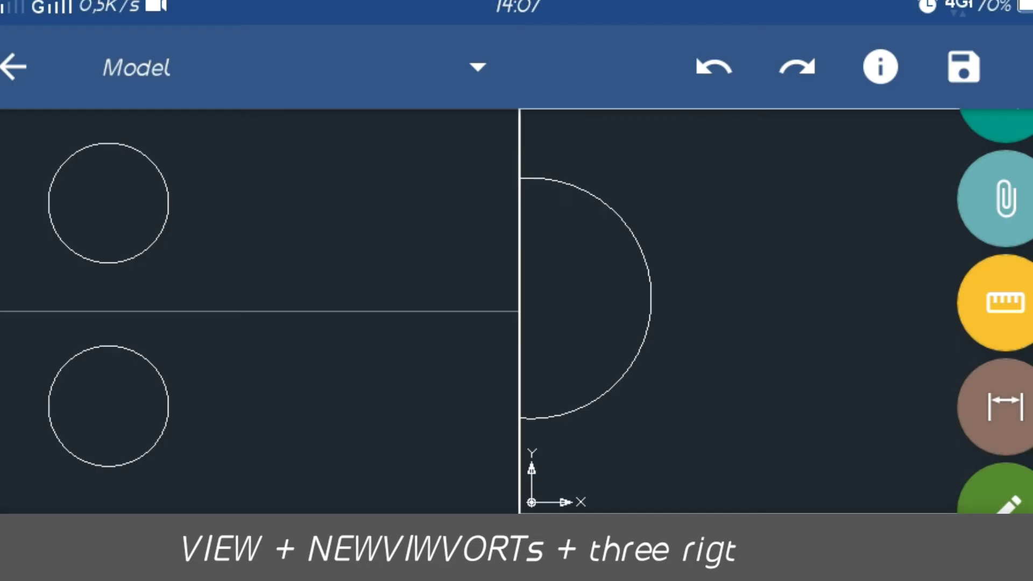
{"action": "left_click", "coordinate": [786, 323]}
{"action": "left_click_drag", "start_coordinate": [635, 265], "coordinate": [852, 281]}
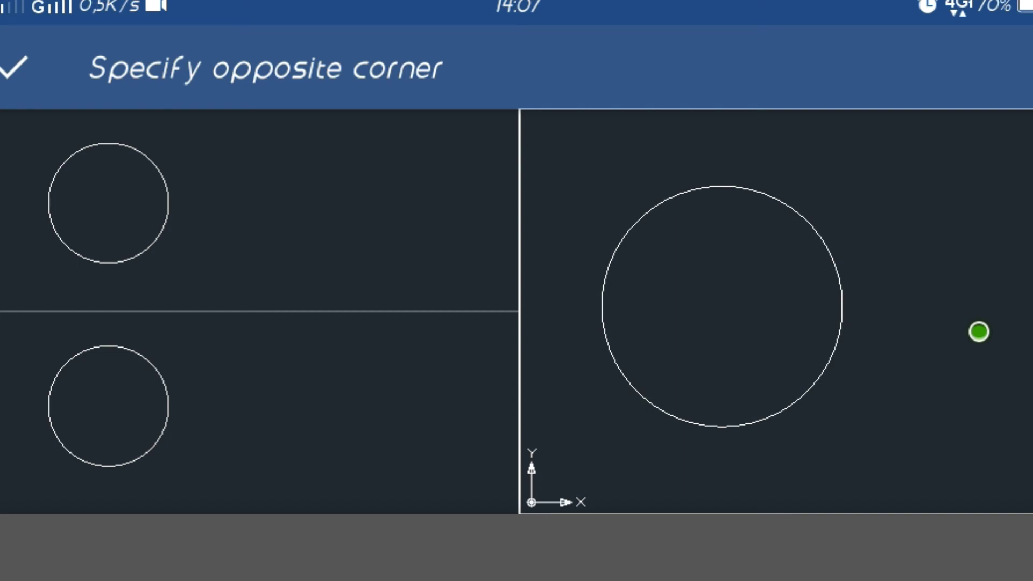
{"action": "left_click", "coordinate": [139, 413]}
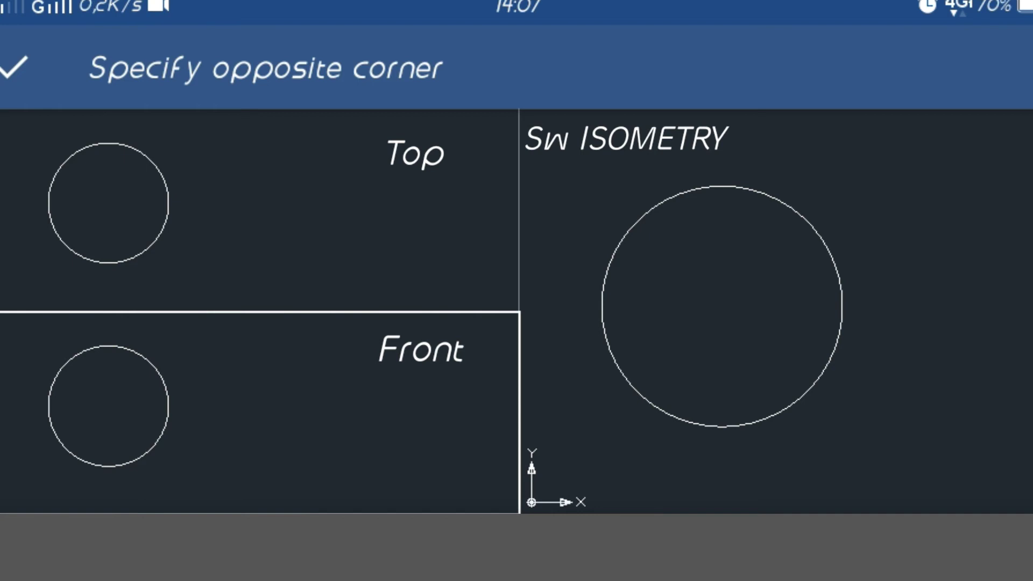
- Set the lower-left viewport to the Front 3D view
{"action": "left_click", "coordinate": [13, 68]}
{"action": "left_click", "coordinate": [1014, 68]}
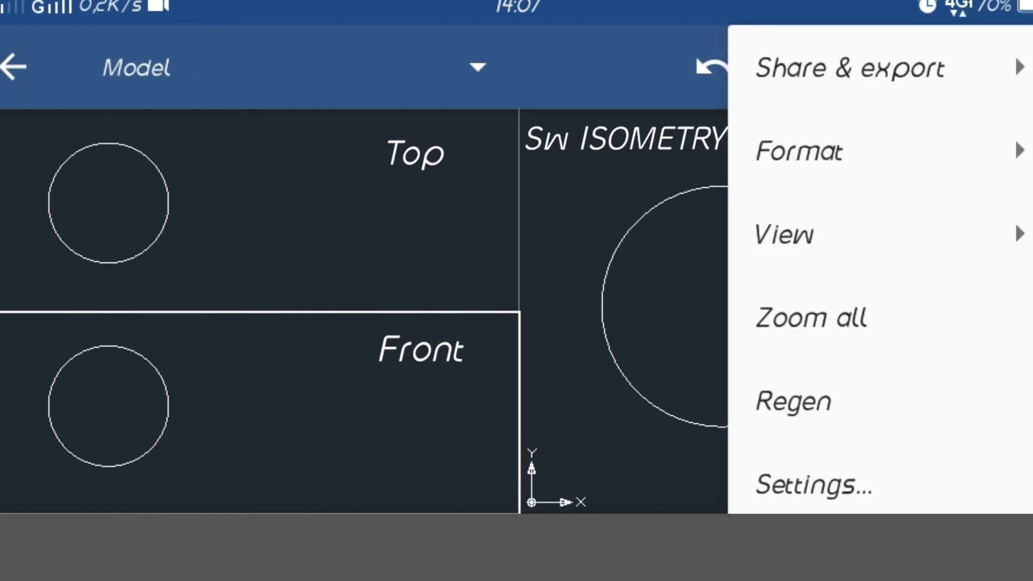
{"action": "left_click", "coordinate": [784, 234]}
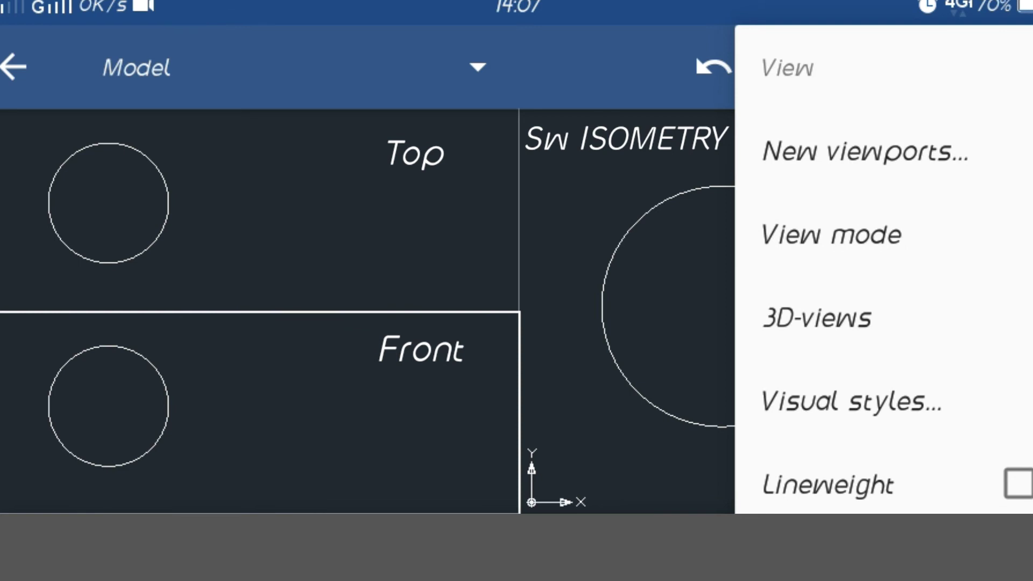
{"action": "left_click", "coordinate": [816, 318]}
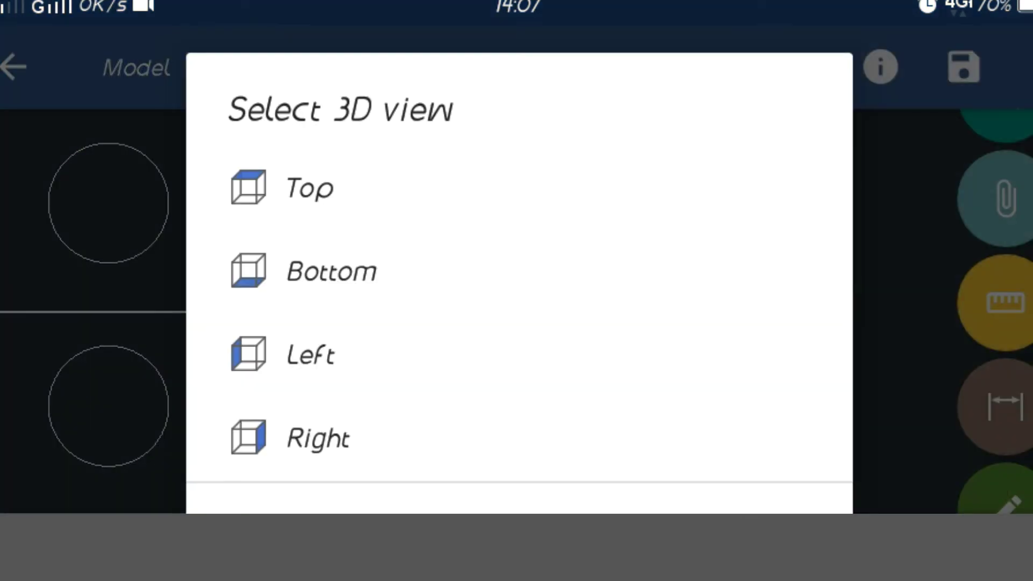
{"action": "left_click_drag", "start_coordinate": [506, 366], "coordinate": [538, 166]}
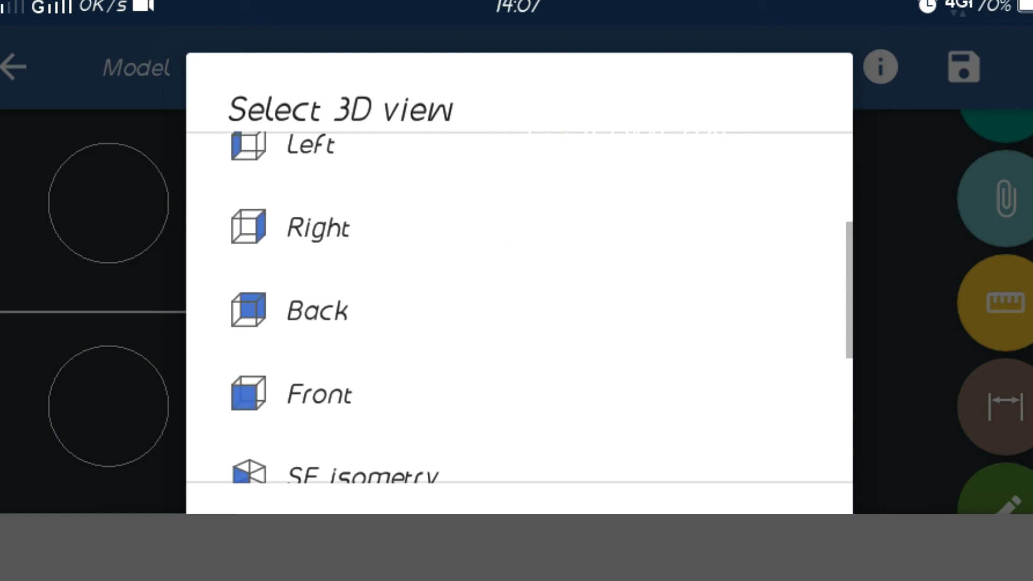
{"action": "left_click", "coordinate": [333, 471]}
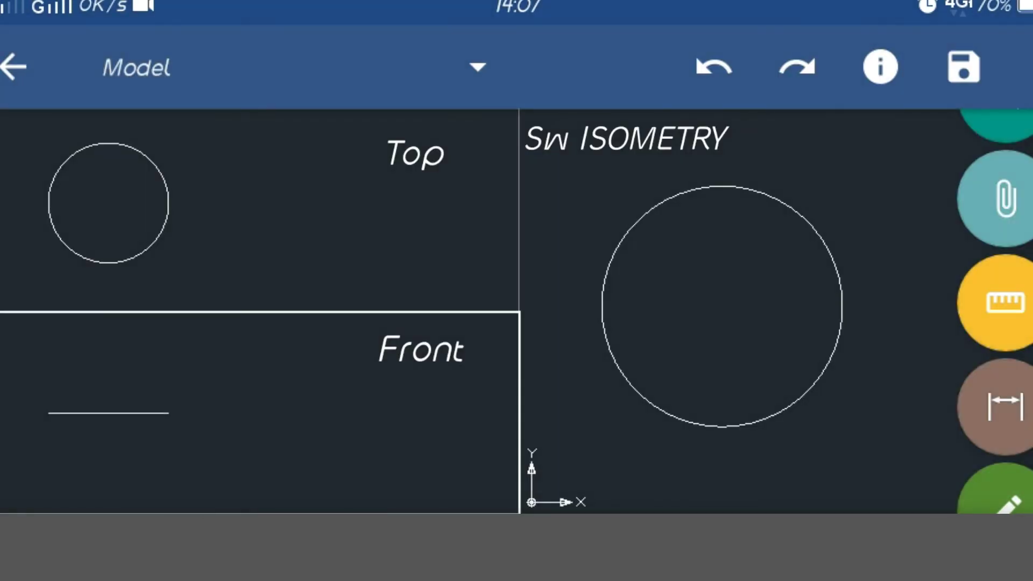
- Set the right viewport to the SW Isometry view
{"action": "left_click", "coordinate": [1012, 67]}
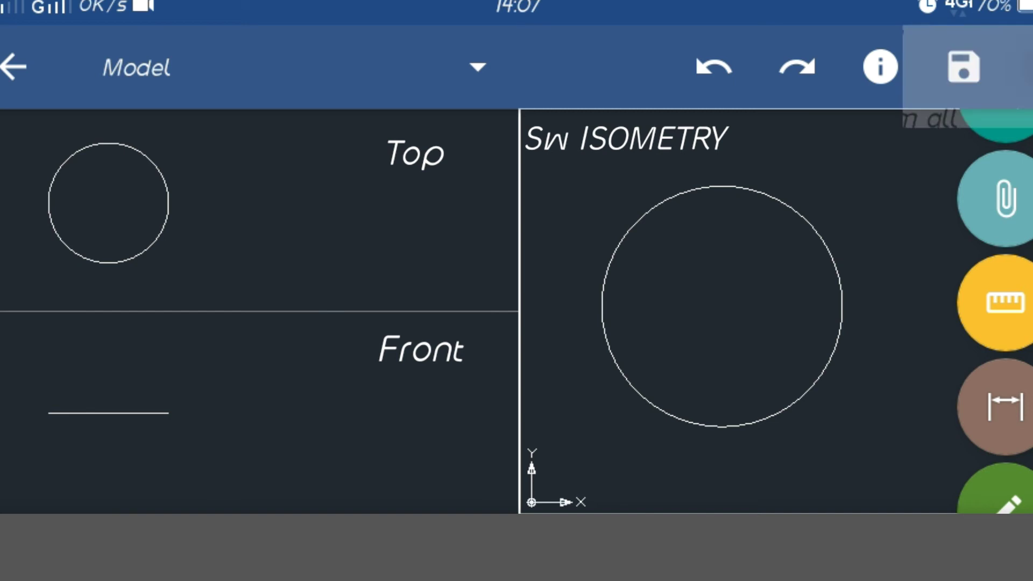
{"action": "left_click", "coordinate": [1009, 234]}
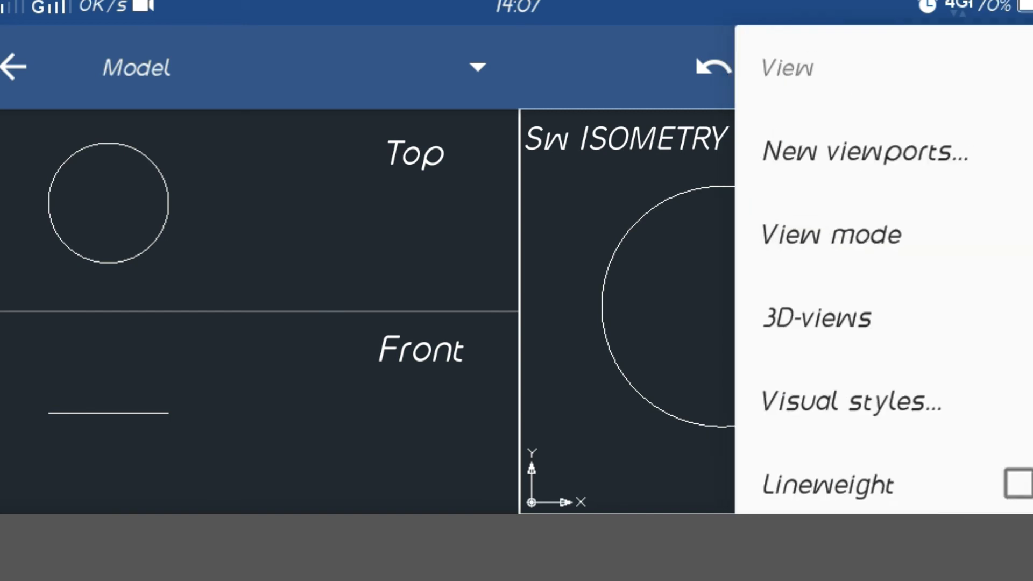
{"action": "left_click", "coordinate": [817, 317]}
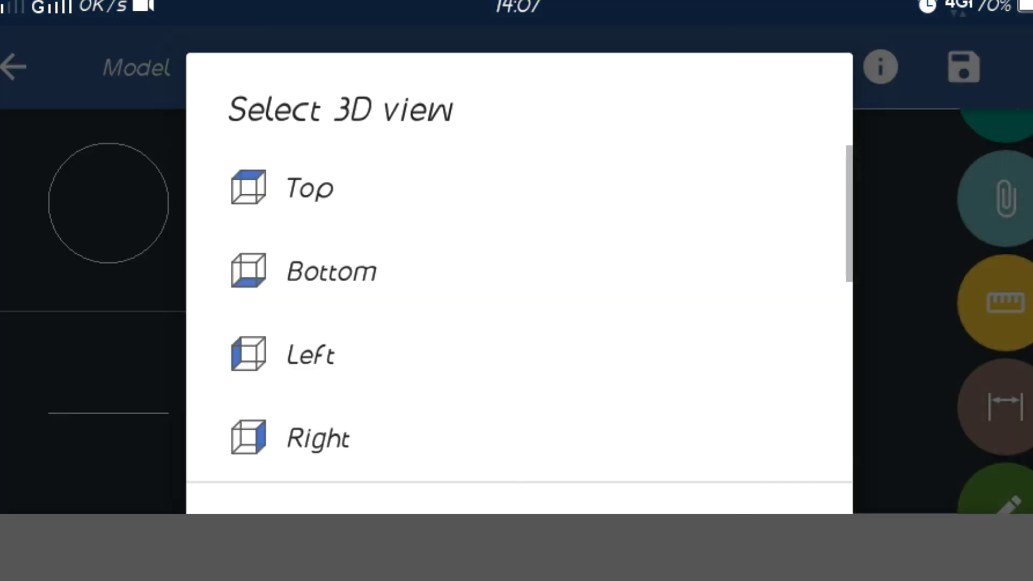
{"action": "left_click_drag", "start_coordinate": [517, 430], "coordinate": [517, 161]}
{"action": "left_click", "coordinate": [584, 242]}
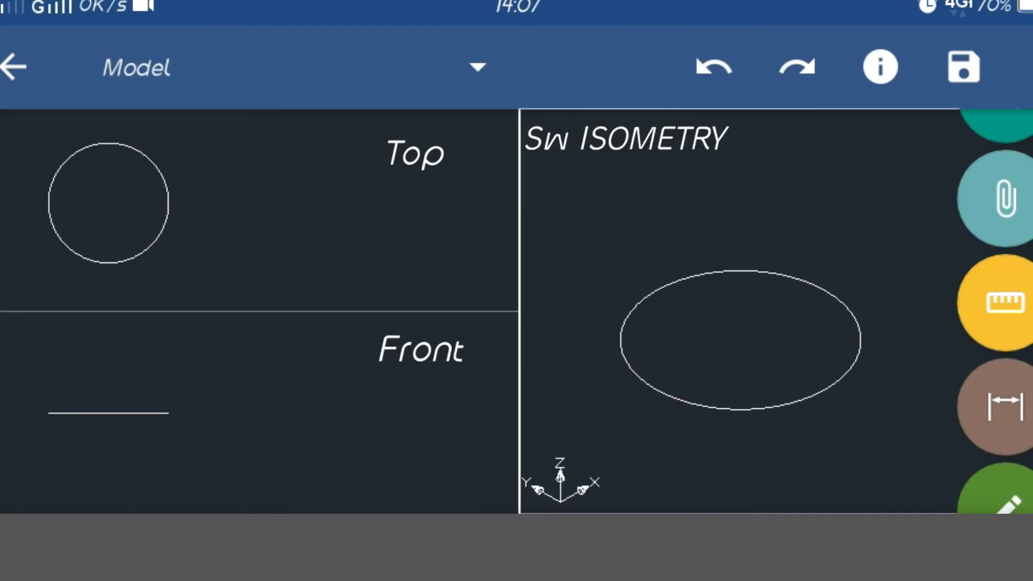
- Pan the Top, Front and isometric viewports to recentre the circle
{"action": "left_click", "coordinate": [168, 210]}
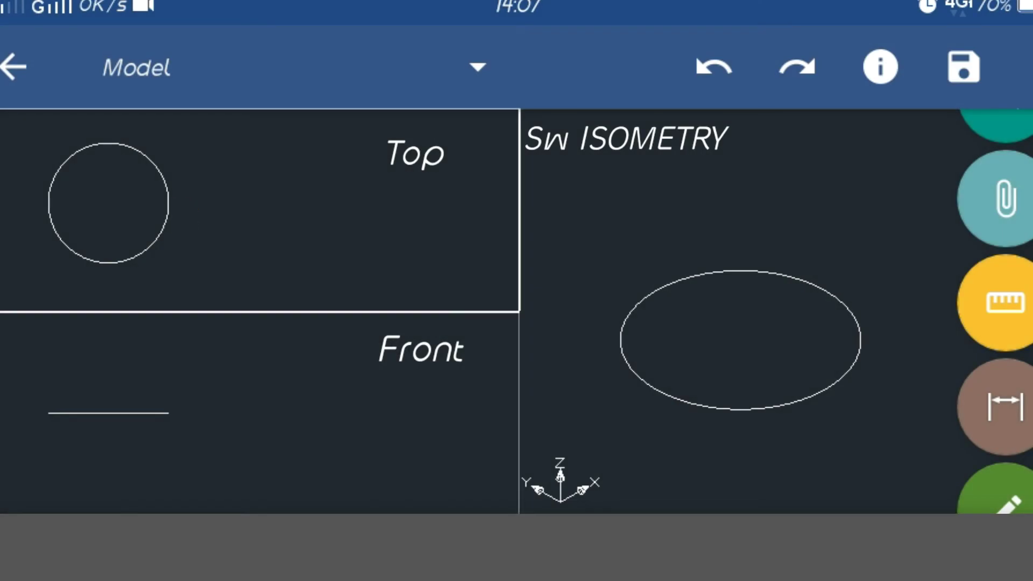
{"action": "left_click_drag", "start_coordinate": [168, 210], "coordinate": [302, 206]}
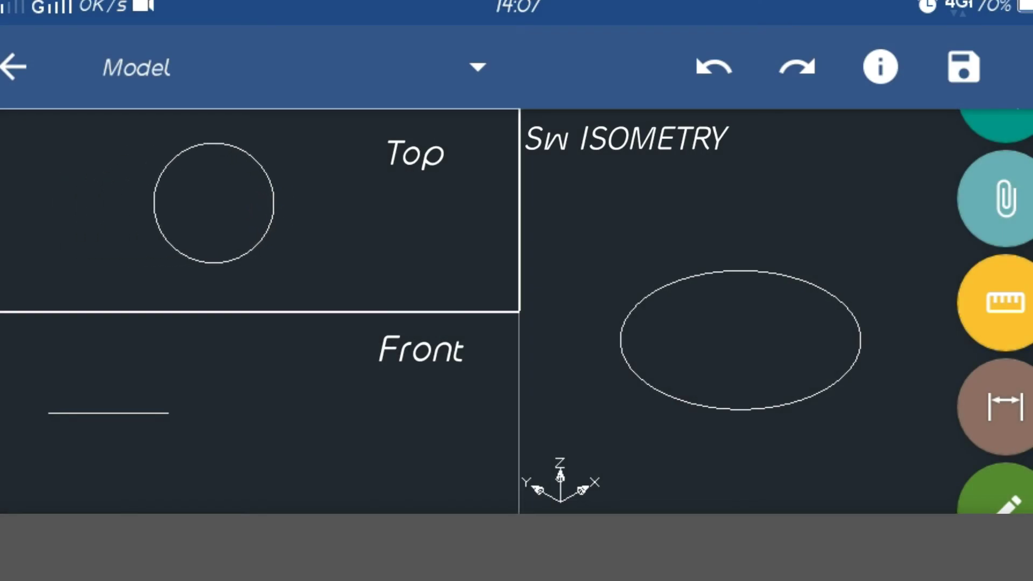
{"action": "left_click", "coordinate": [176, 424]}
{"action": "mouse_move", "coordinate": [150, 410]}
{"action": "left_mouse_down"}
{"action": "mouse_move", "coordinate": [219, 414]}
{"action": "mouse_move", "coordinate": [274, 454]}
{"action": "left_mouse_up"}
{"action": "left_click", "coordinate": [737, 339]}
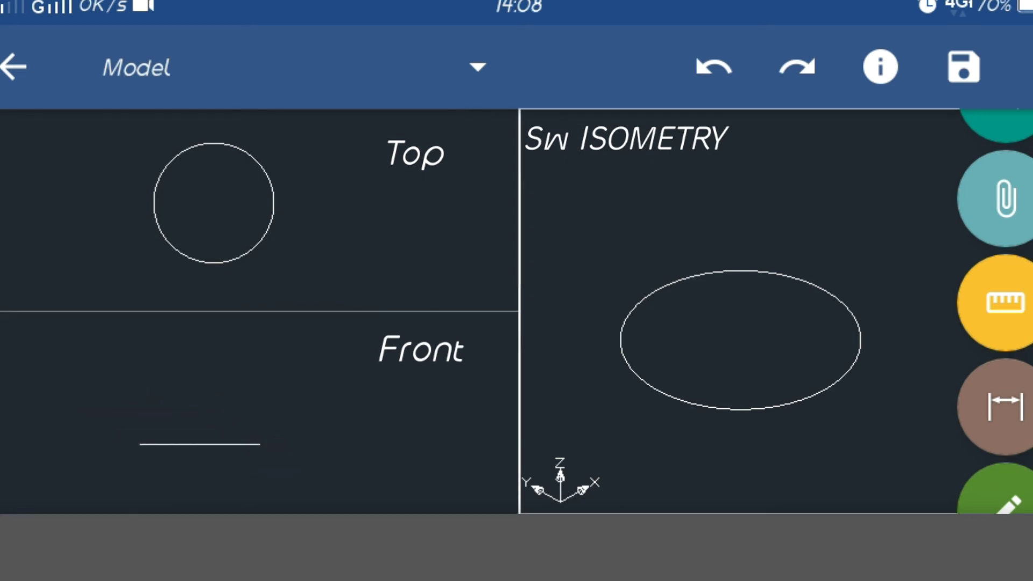
{"action": "mouse_move", "coordinate": [760, 337]}
{"action": "left_mouse_down"}
{"action": "mouse_move", "coordinate": [779, 309]}
{"action": "mouse_move", "coordinate": [754, 296]}
{"action": "mouse_move", "coordinate": [747, 307]}
{"action": "left_mouse_up"}
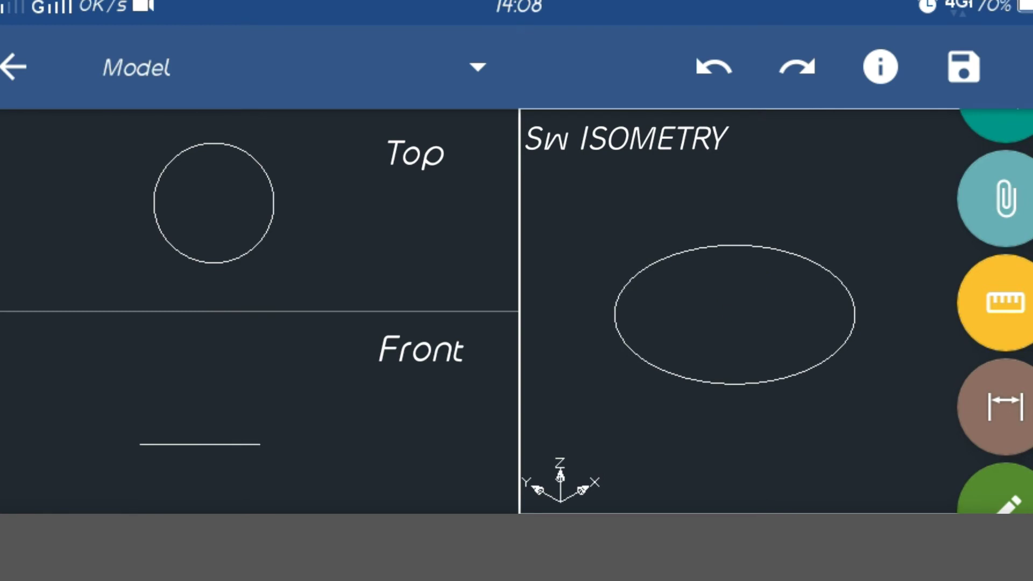
{"action": "left_click_drag", "start_coordinate": [1003, 417], "coordinate": [1003, 248]}
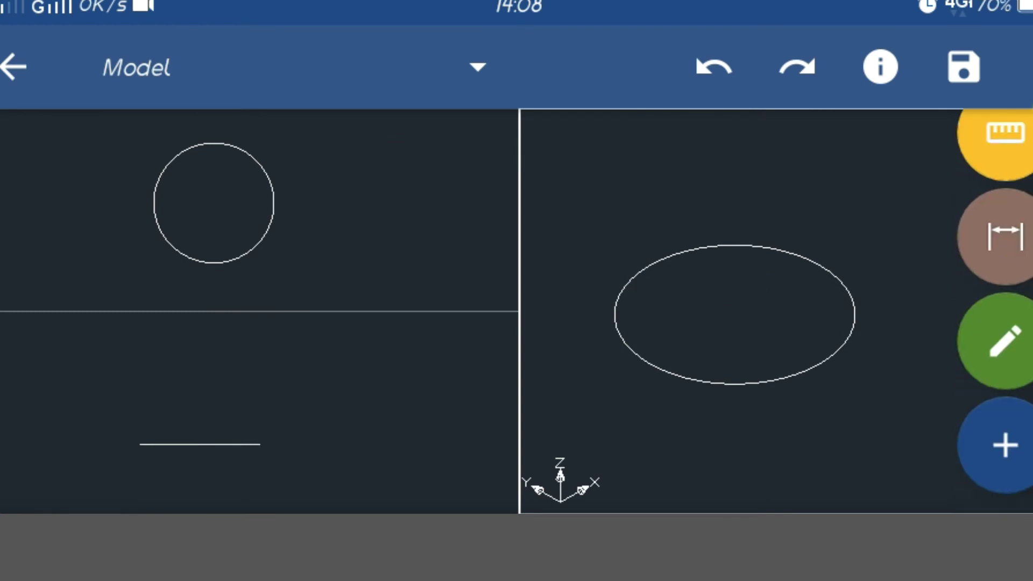
- Draw an 80 mm vertical line up from the base line's midpoint in the Front view
{"action": "left_click", "coordinate": [1005, 445]}
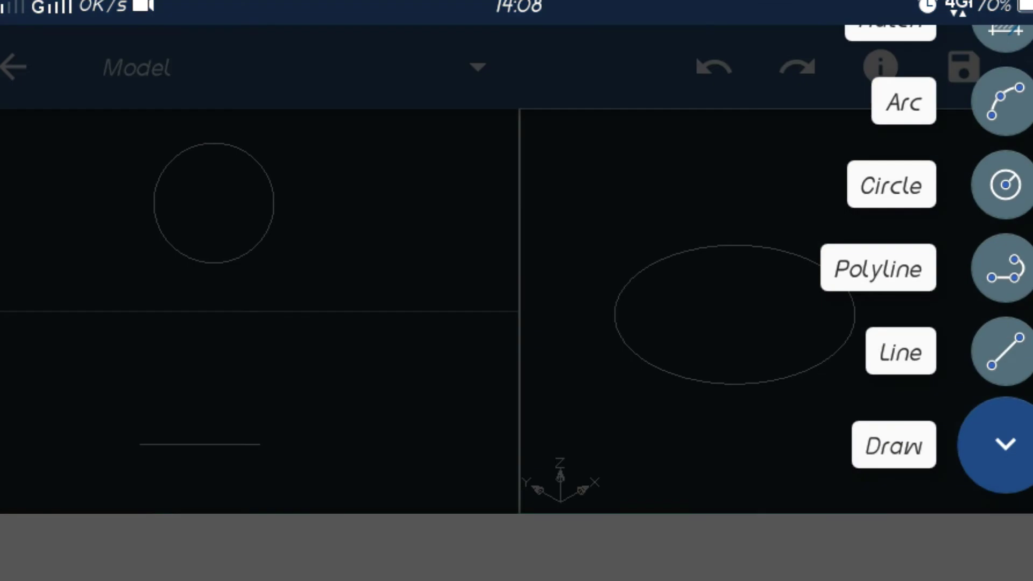
{"action": "left_click", "coordinate": [878, 267]}
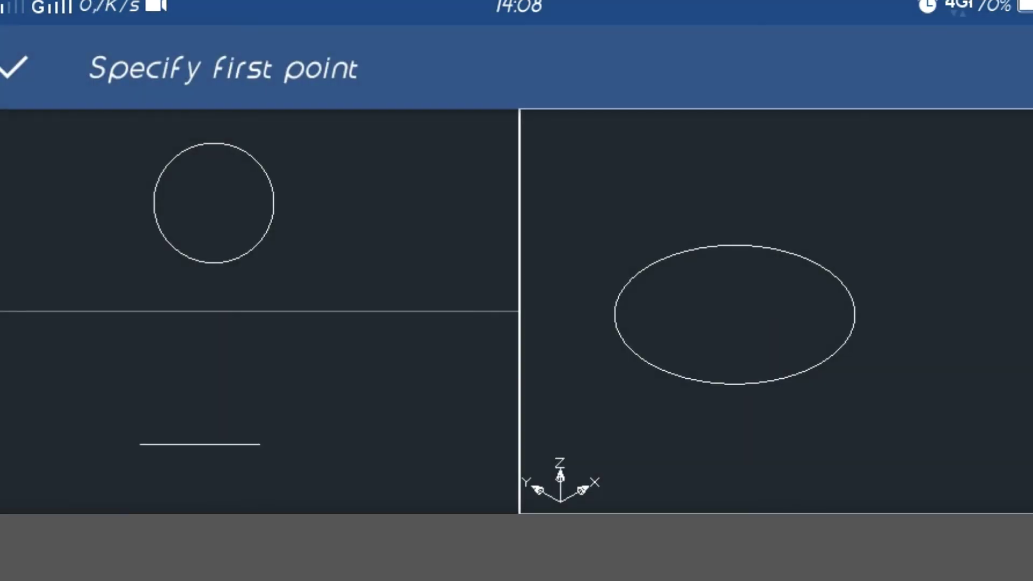
{"action": "left_click", "coordinate": [193, 434]}
{"action": "left_click", "coordinate": [200, 443]}
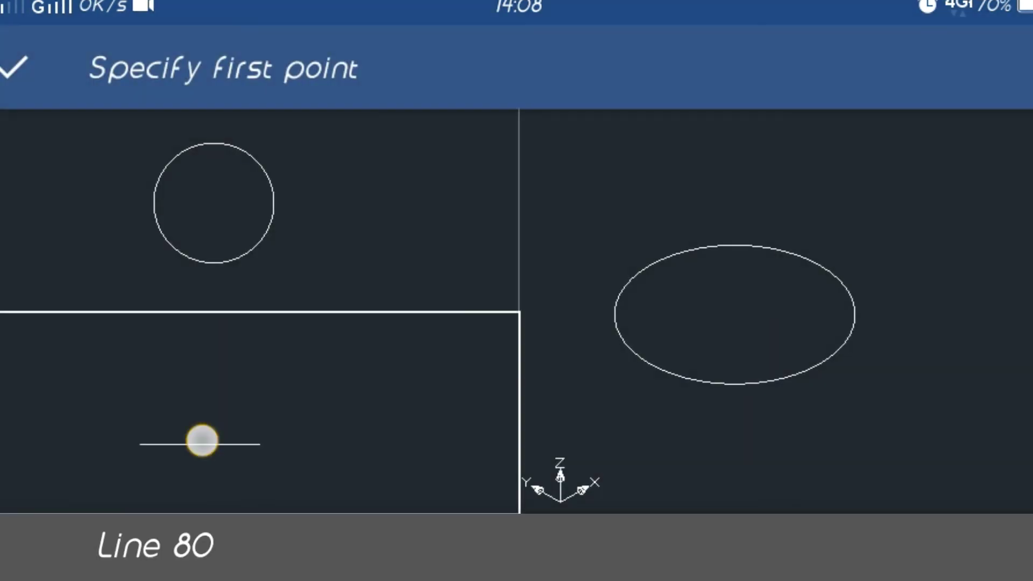
{"action": "left_click", "coordinate": [200, 342]}
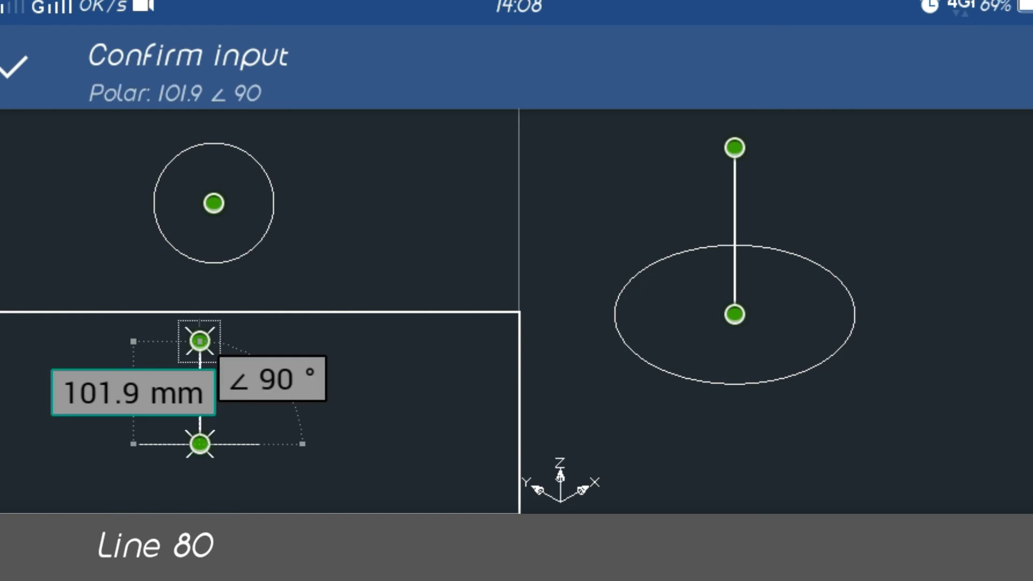
{"action": "left_click", "coordinate": [133, 393]}
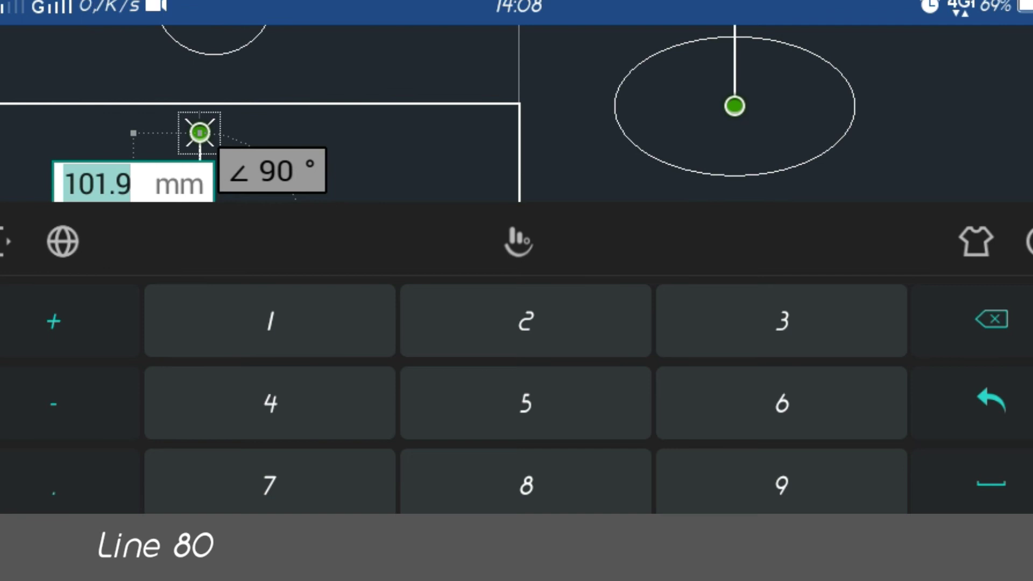
{"action": "type", "text": "8"}
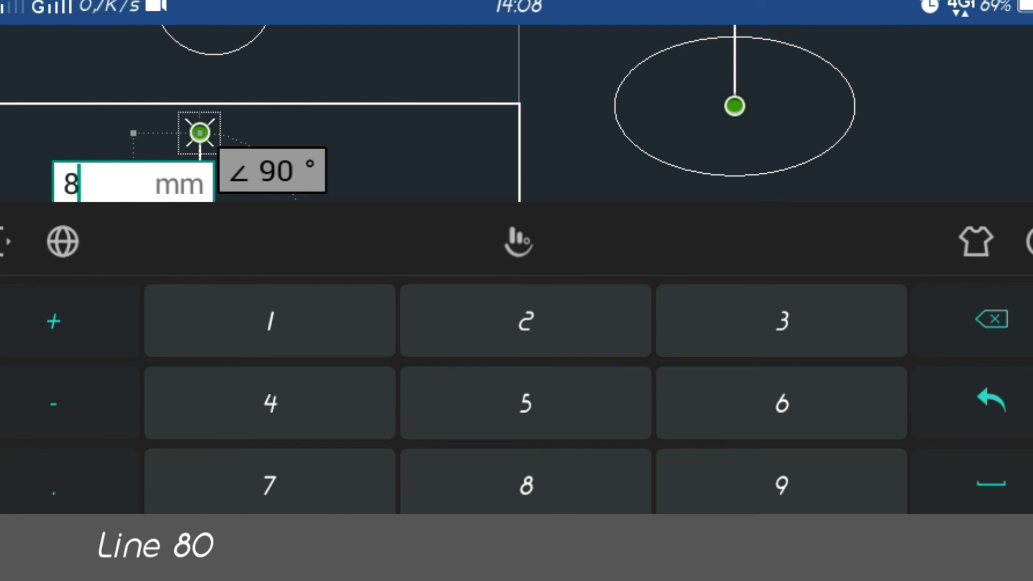
{"action": "type", "text": "0"}
{"action": "key", "text": "Return"}
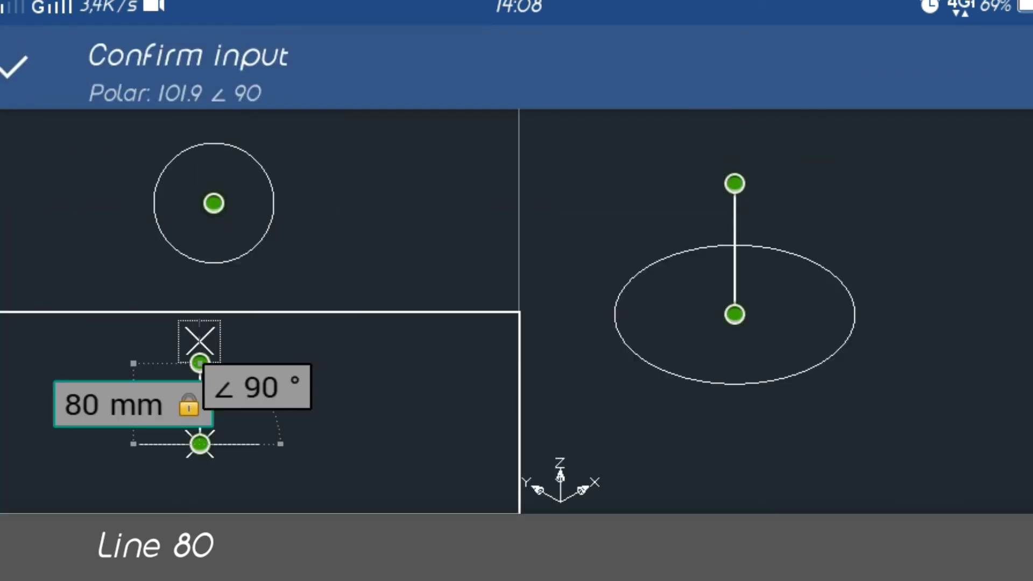
{"action": "left_click", "coordinate": [15, 67]}
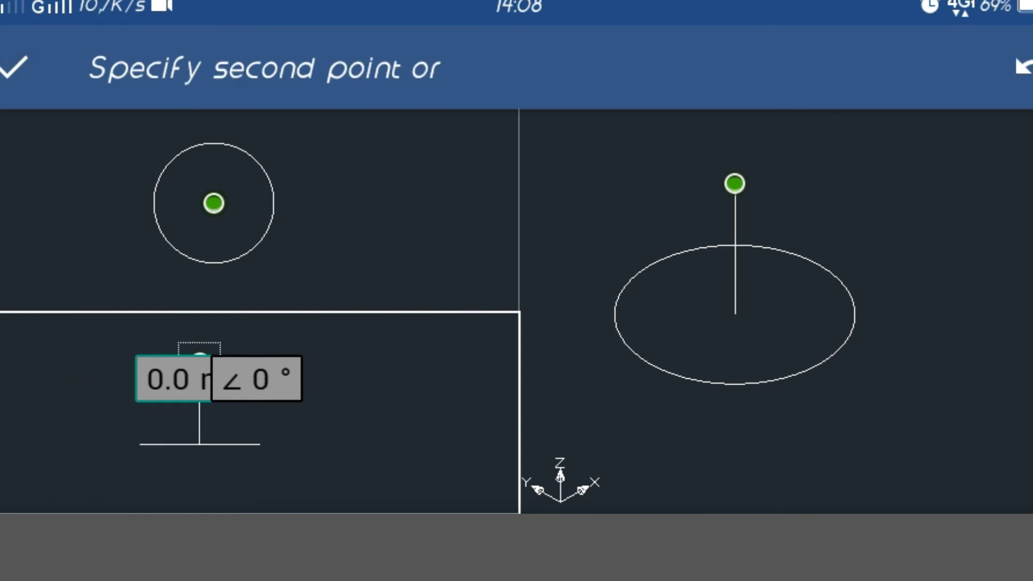
- Draw a Start, End, Center arc from the base line's left end to the axis top
{"action": "left_click", "coordinate": [14, 67]}
{"action": "left_click", "coordinate": [1003, 444]}
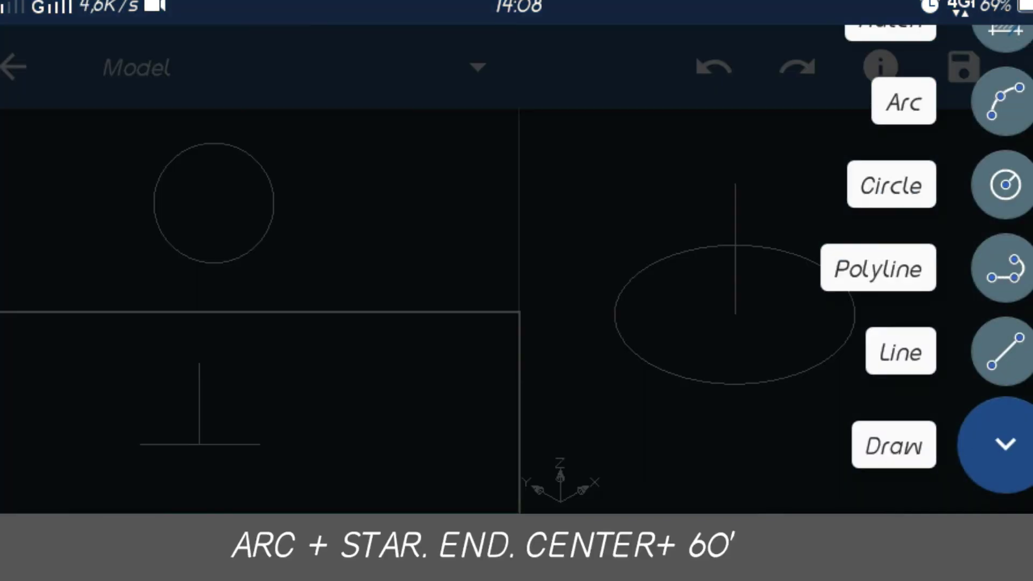
{"action": "left_click", "coordinate": [1003, 102]}
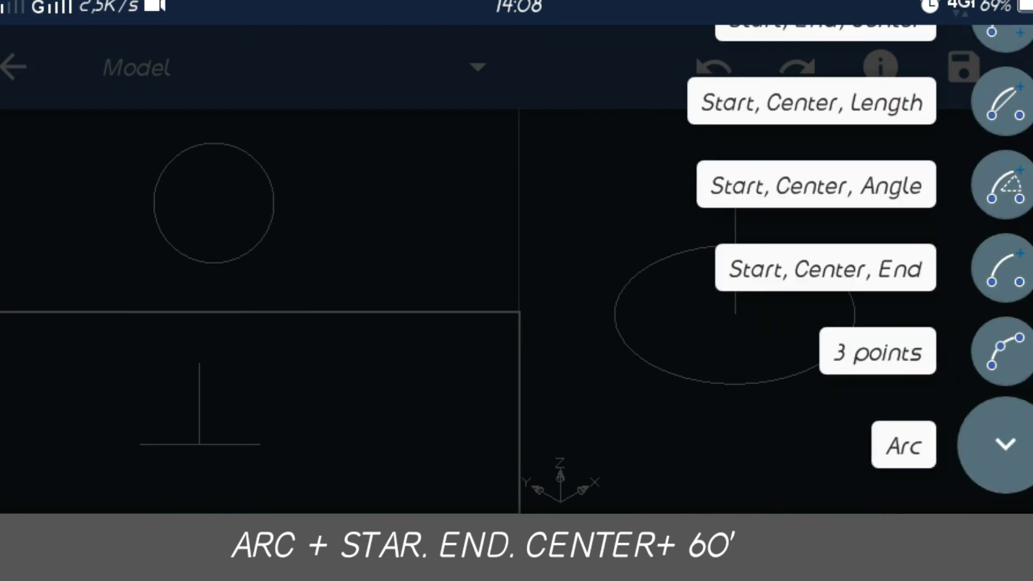
{"action": "scroll", "coordinate": [1003, 269], "scroll_direction": "up", "scroll_amount": 5}
{"action": "left_click", "coordinate": [1005, 224]}
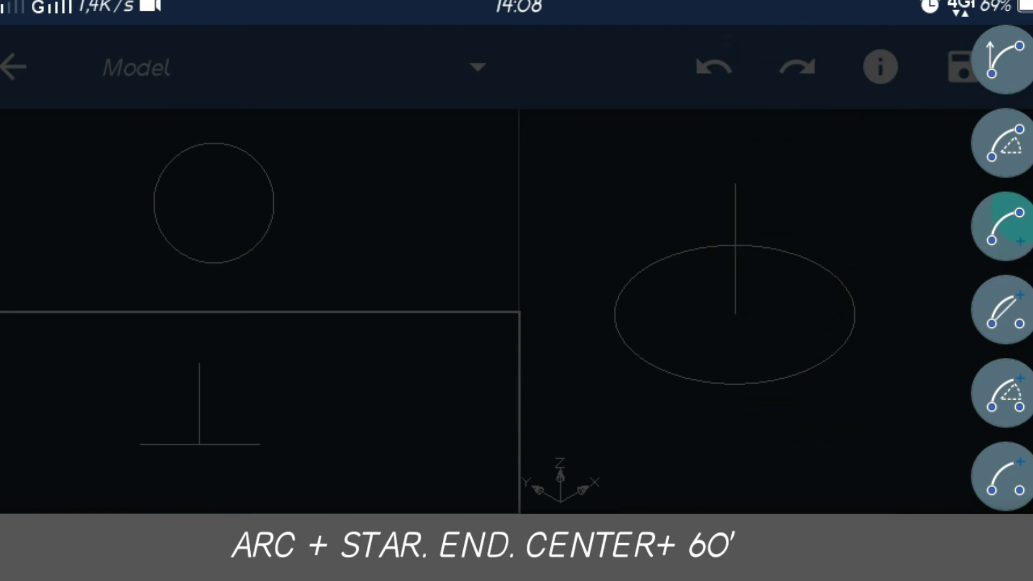
{"action": "left_click", "coordinate": [139, 444]}
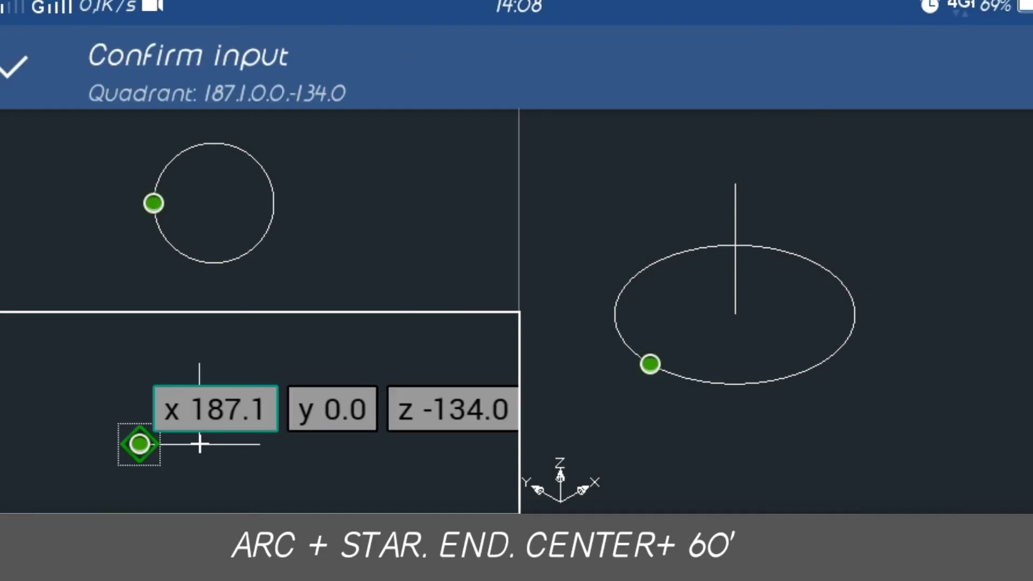
{"action": "left_click", "coordinate": [200, 363]}
{"action": "left_click", "coordinate": [200, 444]}
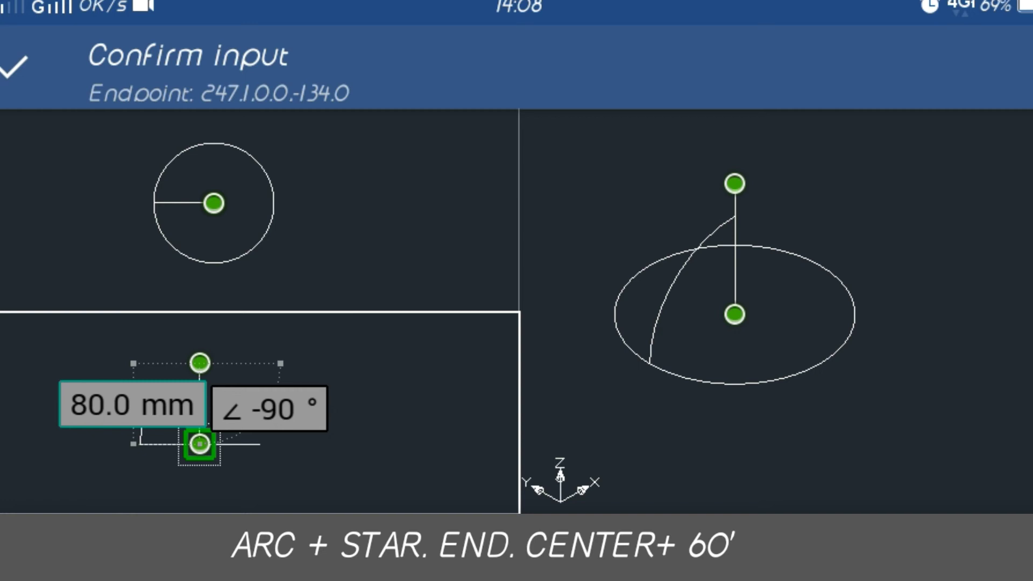
- Set the arc's centre distance to 60 mm and finish the dome profile arc
{"action": "left_click", "coordinate": [134, 403]}
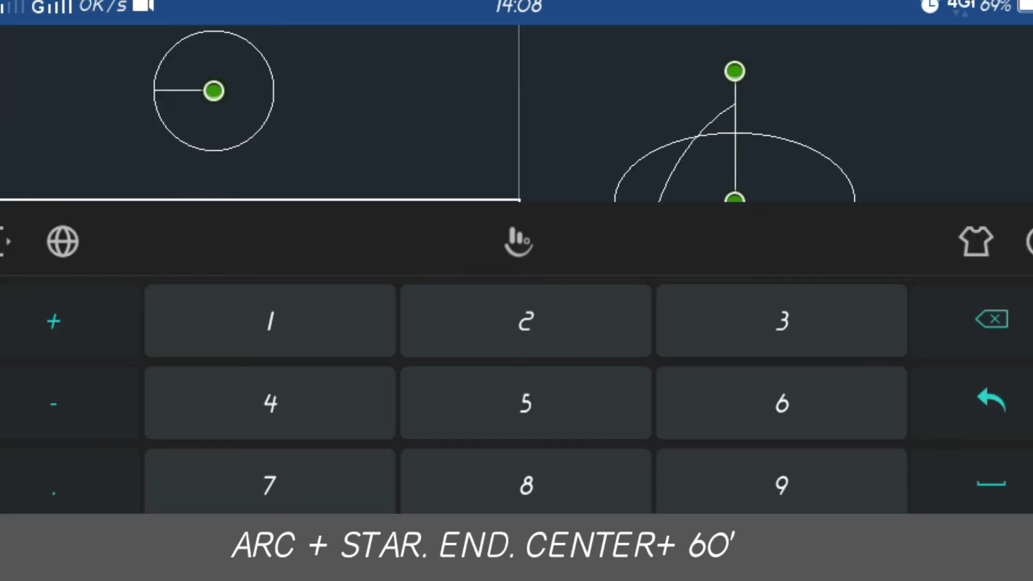
{"action": "left_click", "coordinate": [1004, 319]}
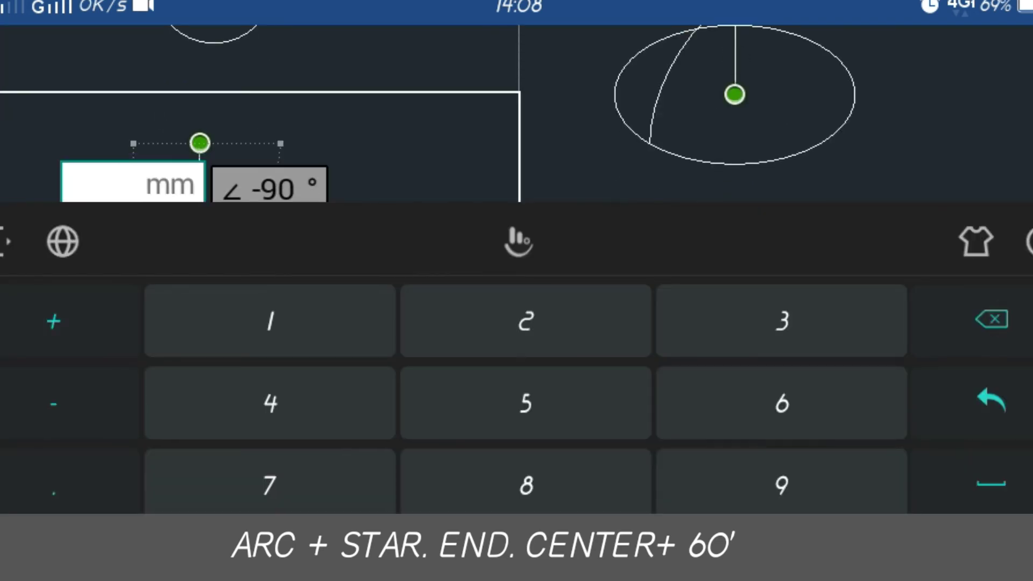
{"action": "type", "text": "60"}
{"action": "key", "text": "Return"}
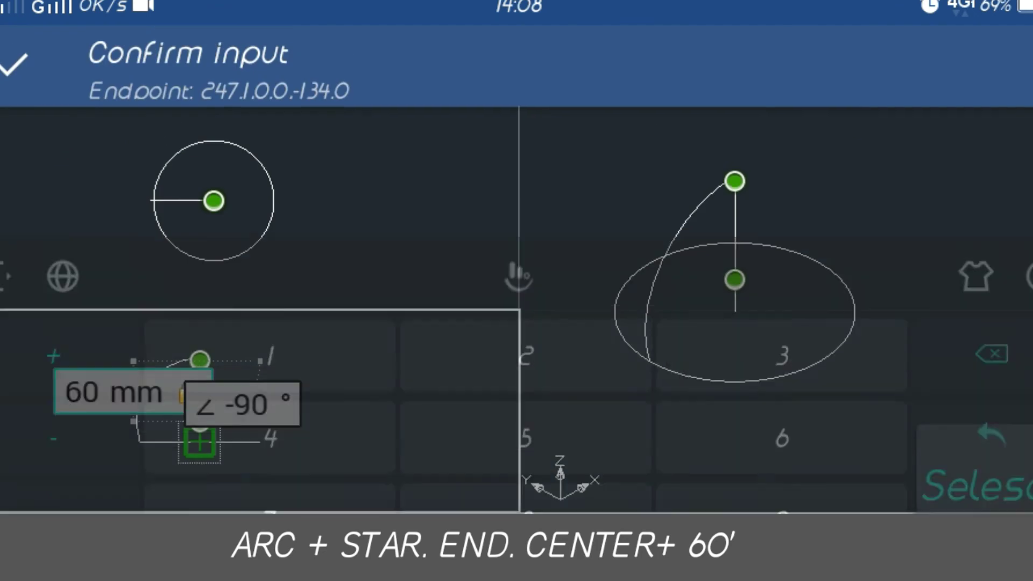
{"action": "left_click", "coordinate": [13, 67]}
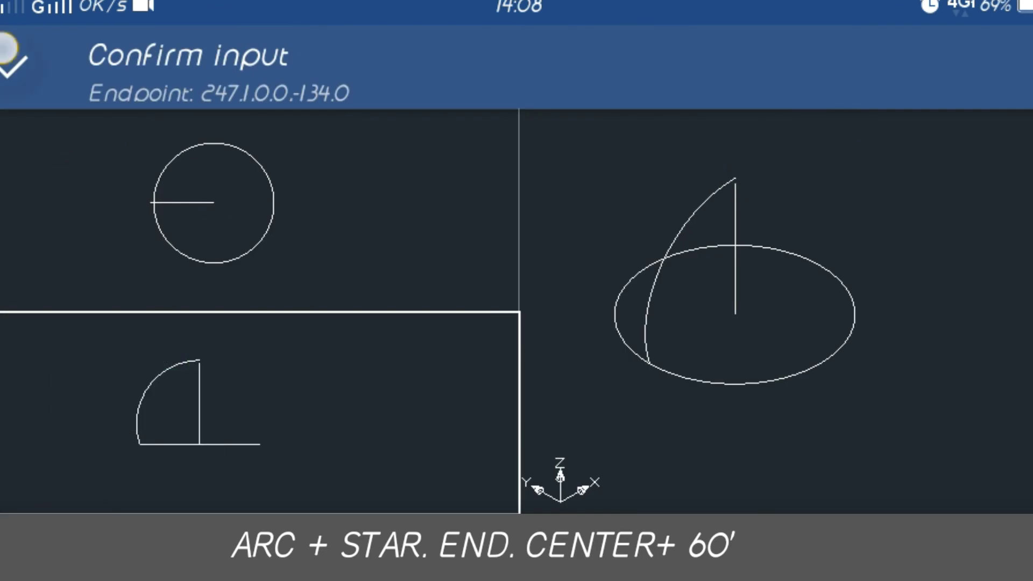
{"action": "left_click", "coordinate": [1004, 477]}
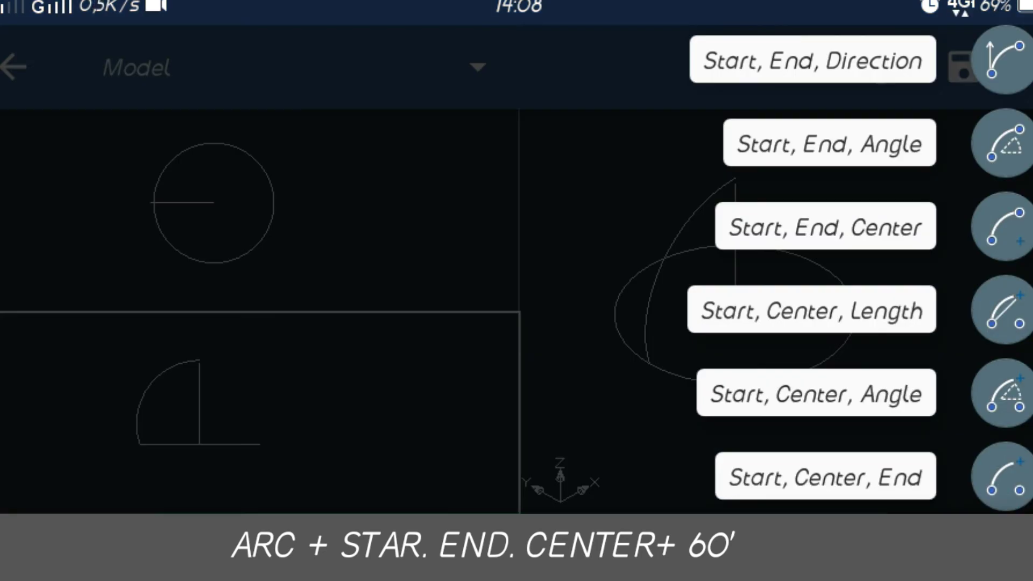
{"action": "left_click", "coordinate": [1004, 476]}
{"action": "left_click", "coordinate": [1004, 476]}
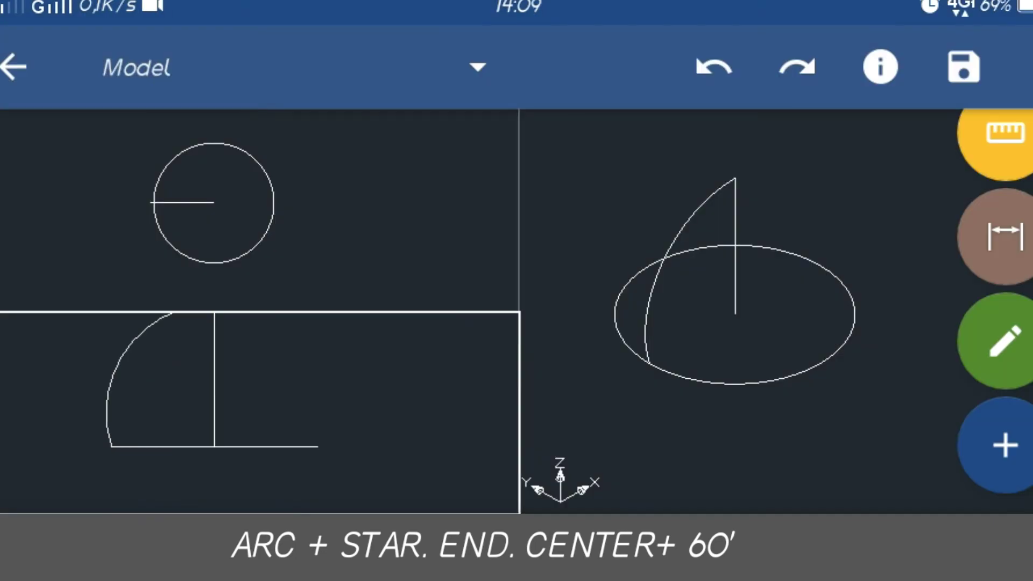
{"action": "left_click", "coordinate": [350, 242]}
- Start rotating the dome arc about the circle's centre
{"action": "left_click", "coordinate": [183, 203]}
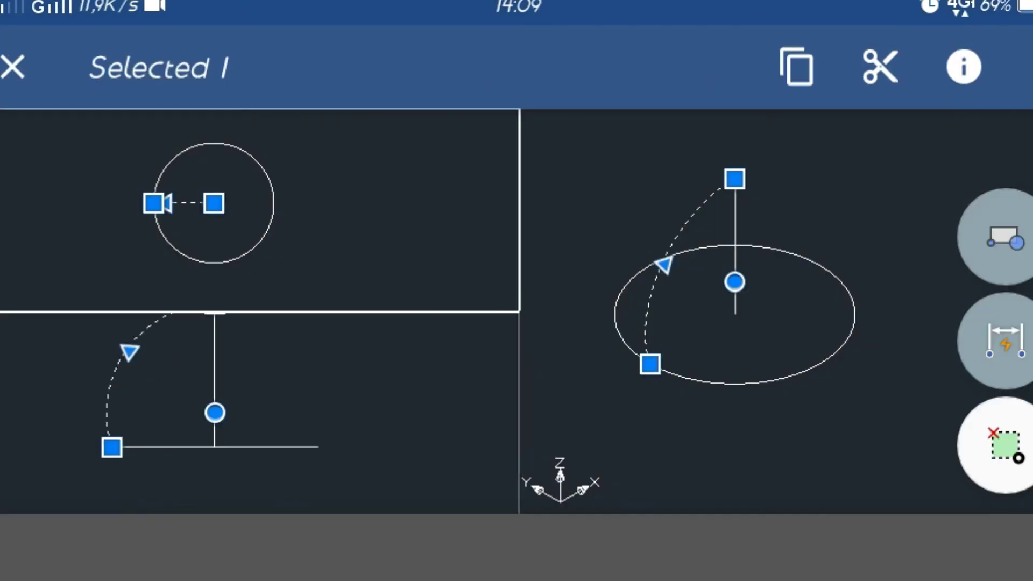
{"action": "left_click", "coordinate": [1003, 237]}
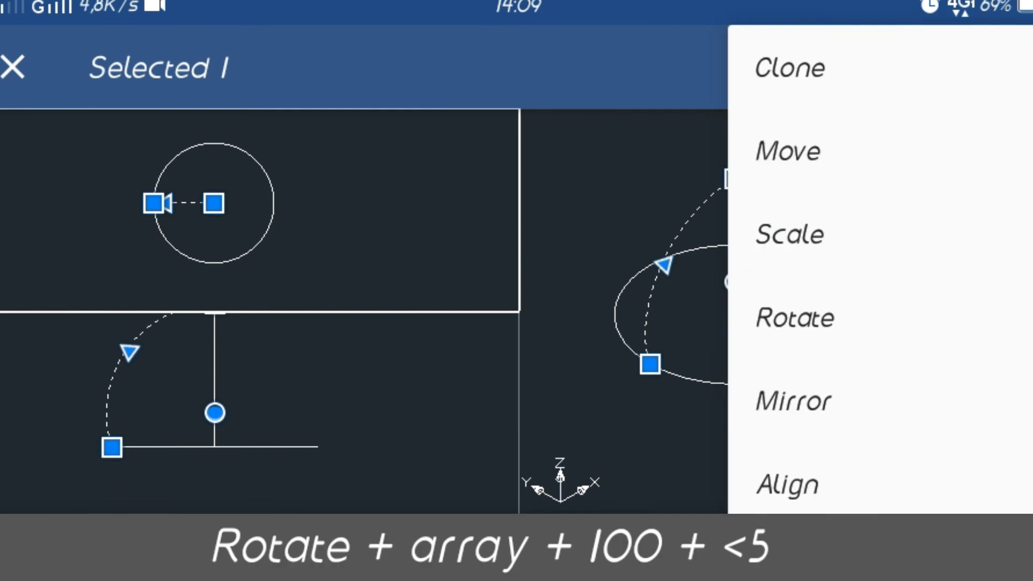
{"action": "left_click", "coordinate": [796, 318]}
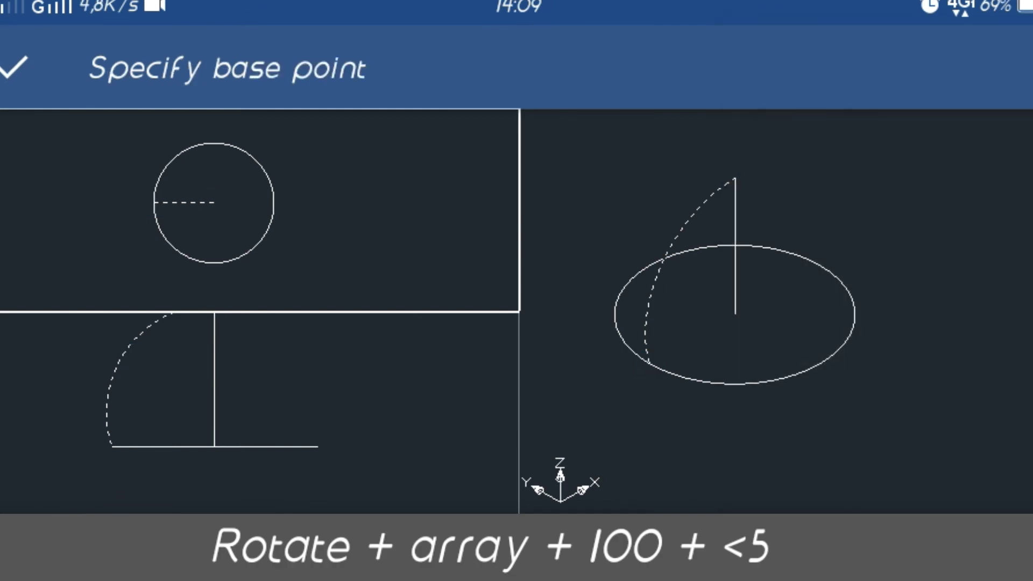
{"action": "left_click", "coordinate": [214, 203]}
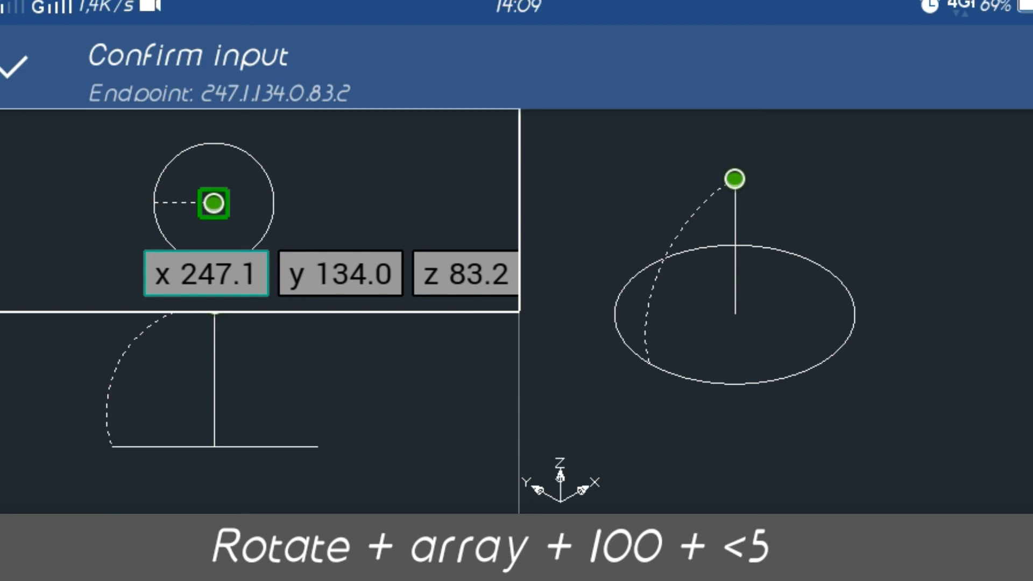
{"action": "left_click", "coordinate": [13, 66]}
- Array the rotated arc into 100 copies at 5° steps, then deselect
{"action": "left_click", "coordinate": [1017, 66]}
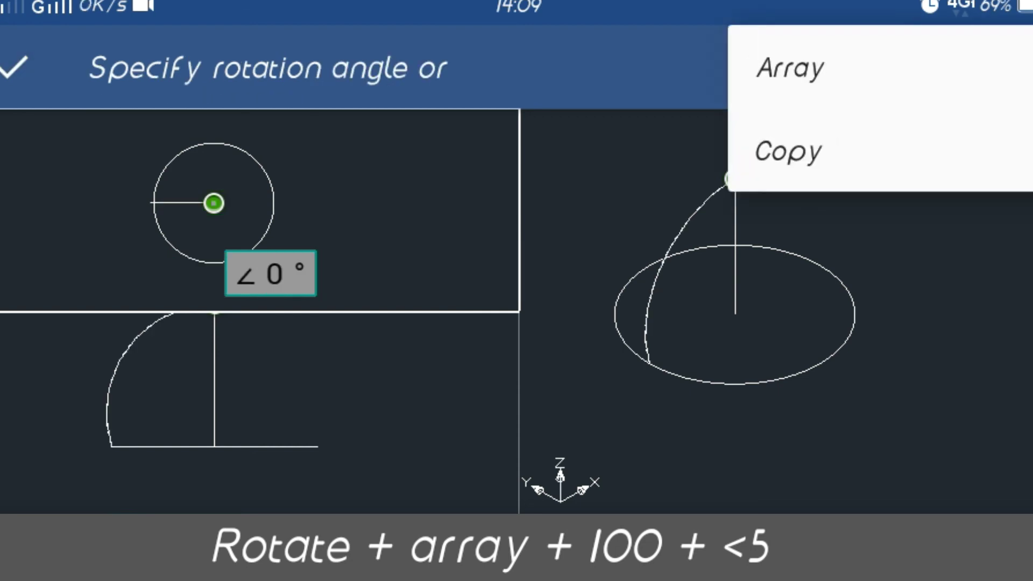
{"action": "left_click", "coordinate": [790, 69]}
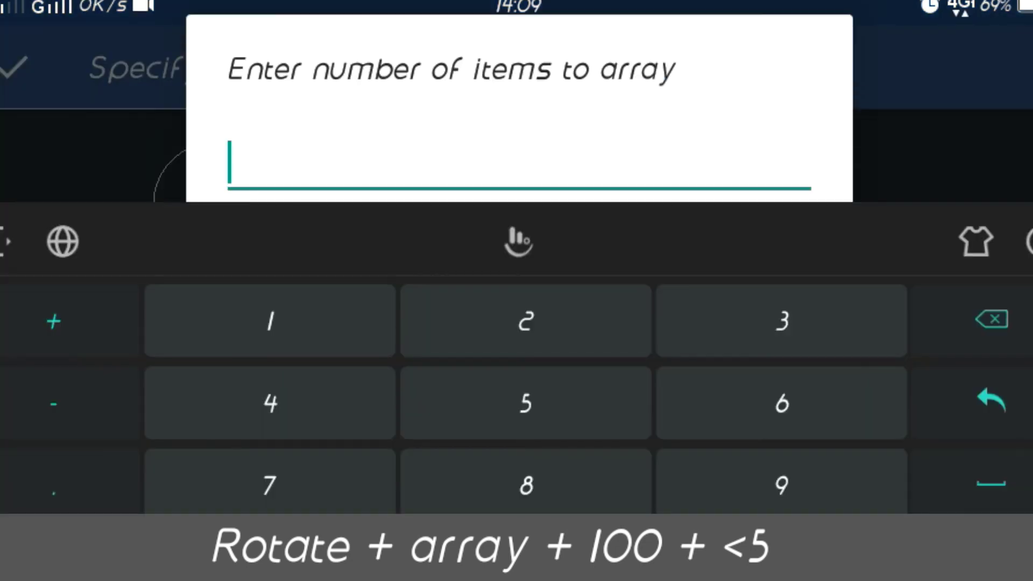
{"action": "type", "text": "8"}
{"action": "key", "text": "BackSpace"}
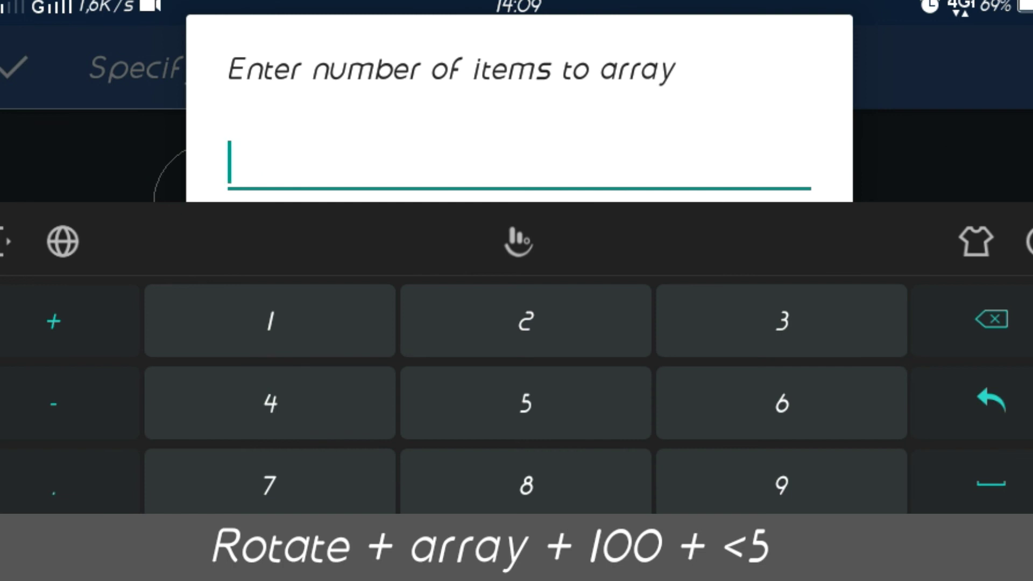
{"action": "type", "text": "100"}
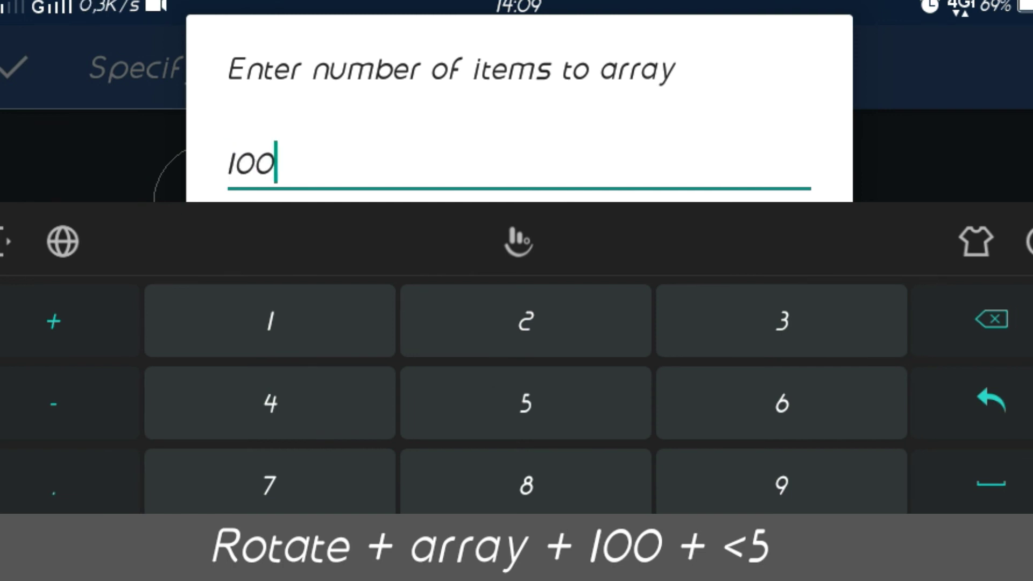
{"action": "key", "text": "Return"}
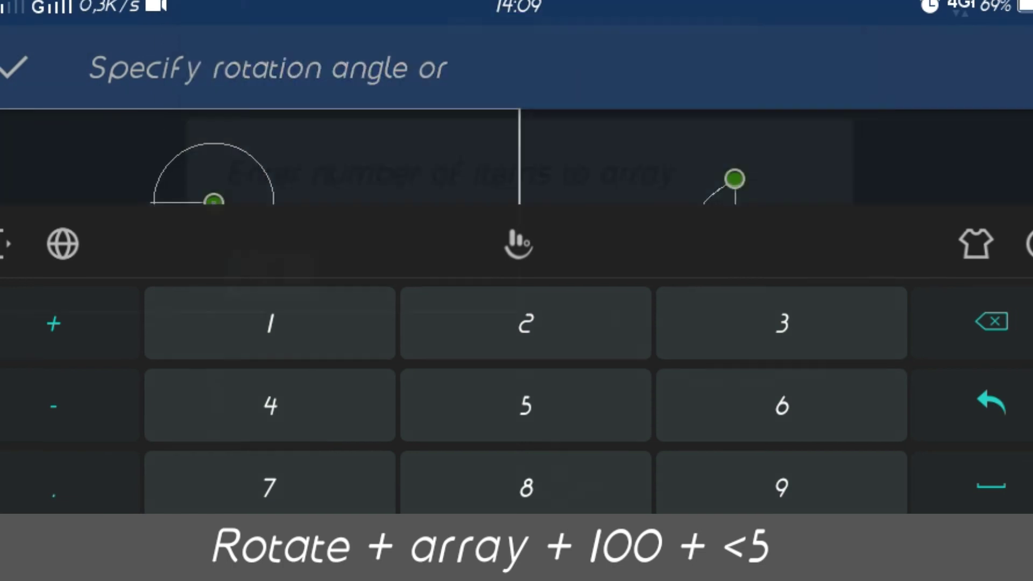
{"action": "left_click", "coordinate": [283, 271]}
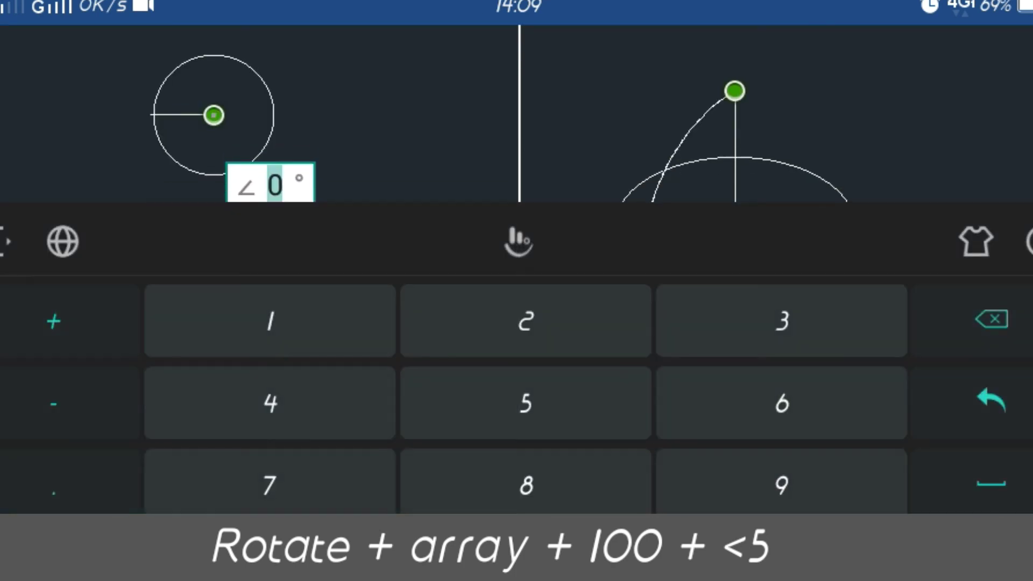
{"action": "type", "text": "5"}
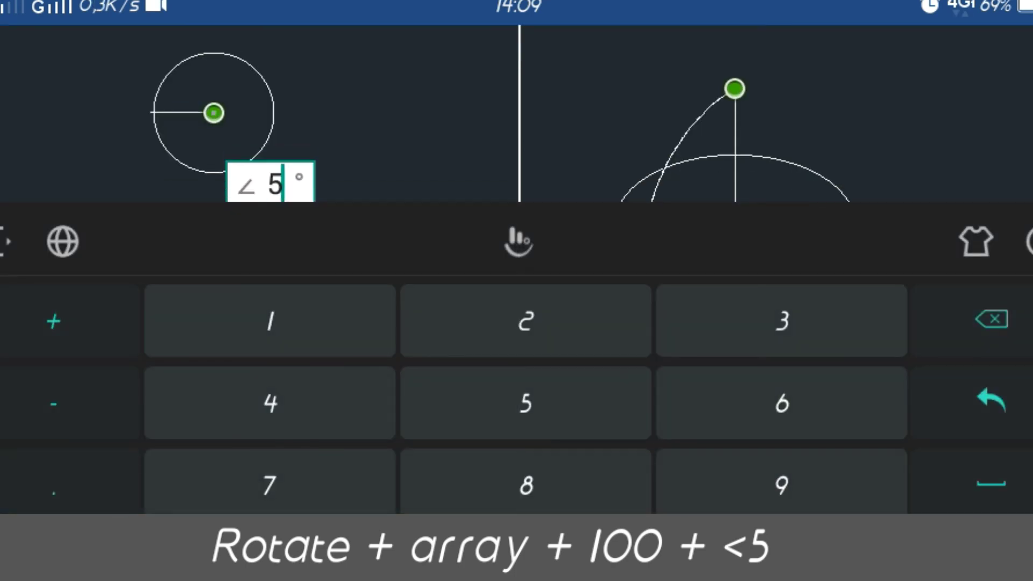
{"action": "key", "text": "Return"}
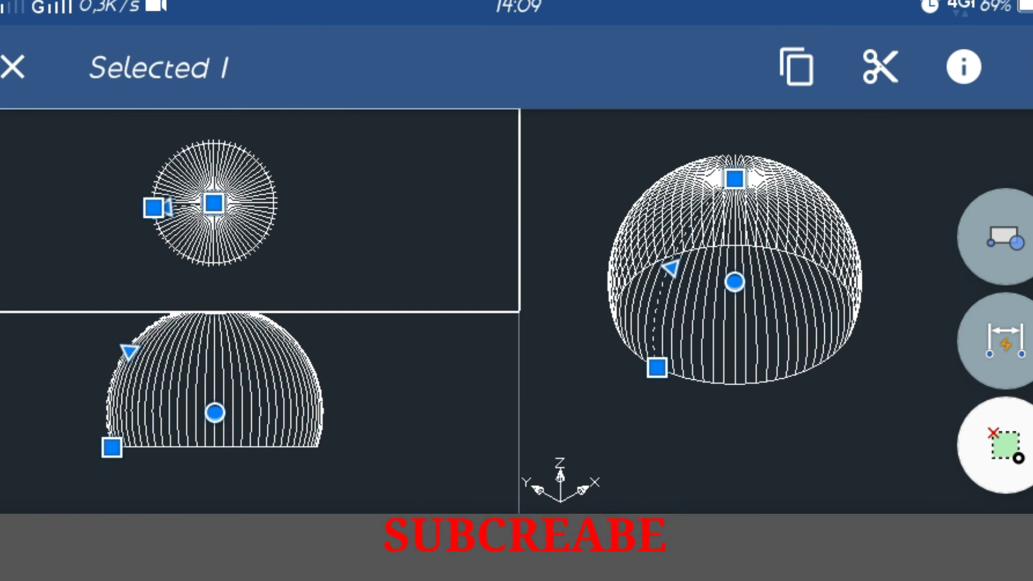
{"action": "left_click", "coordinate": [998, 445]}
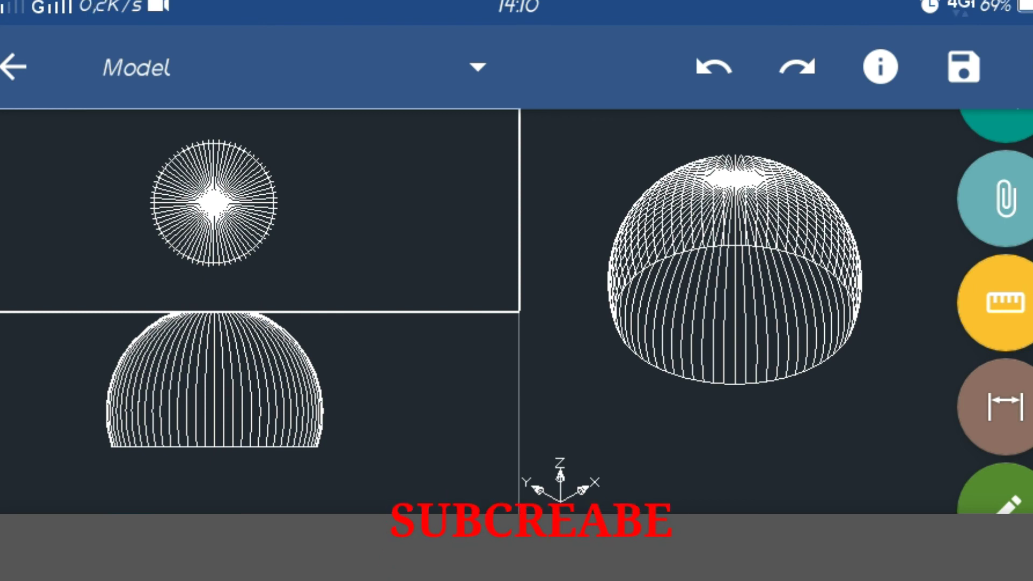
- Pan the dome lower in the front and right 3D viewports, leaving the right one active
{"action": "left_click", "coordinate": [281, 385]}
{"action": "left_click_drag", "start_coordinate": [282, 385], "coordinate": [281, 406]}
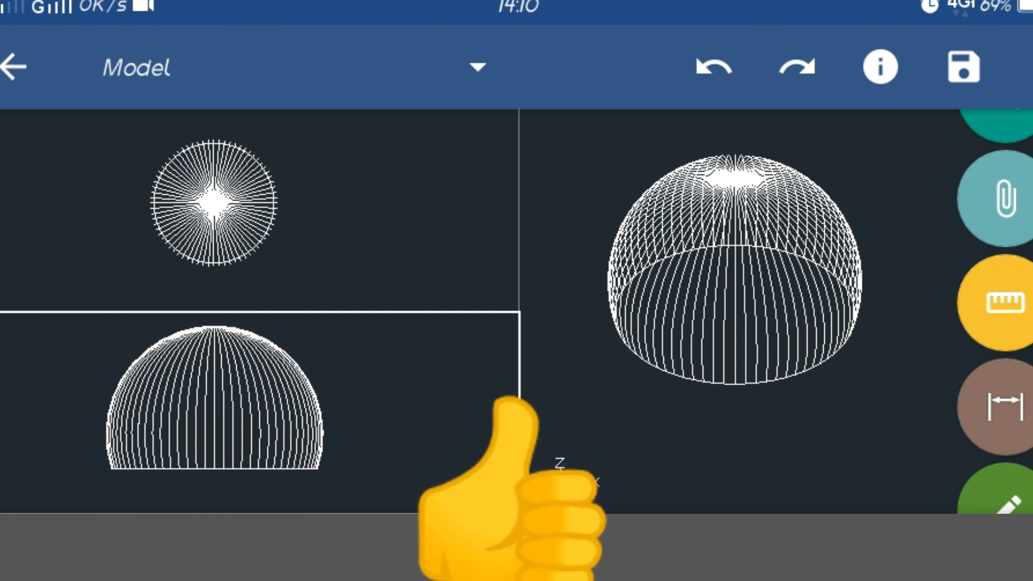
{"action": "left_click", "coordinate": [789, 276]}
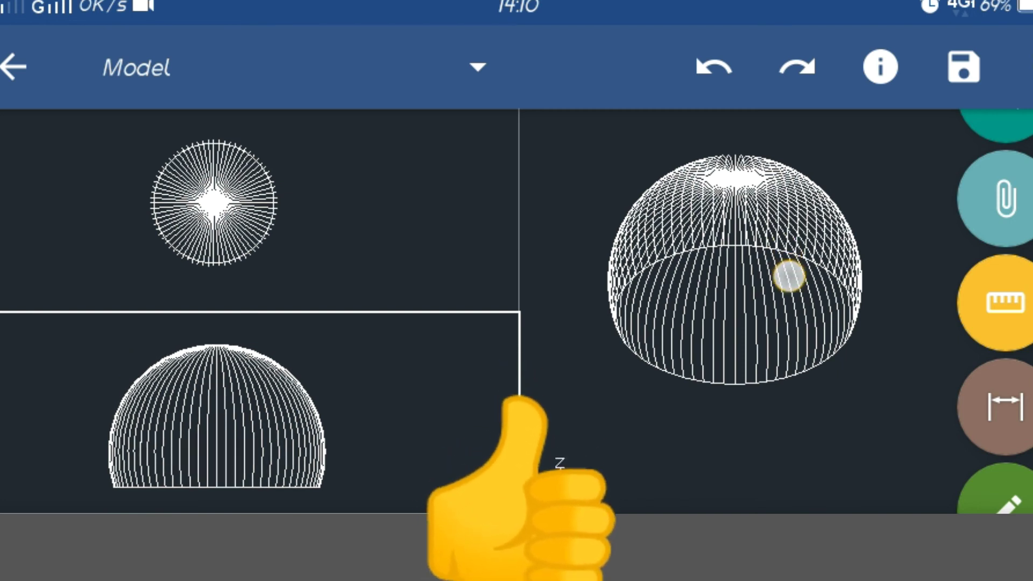
{"action": "left_click_drag", "start_coordinate": [794, 272], "coordinate": [799, 300]}
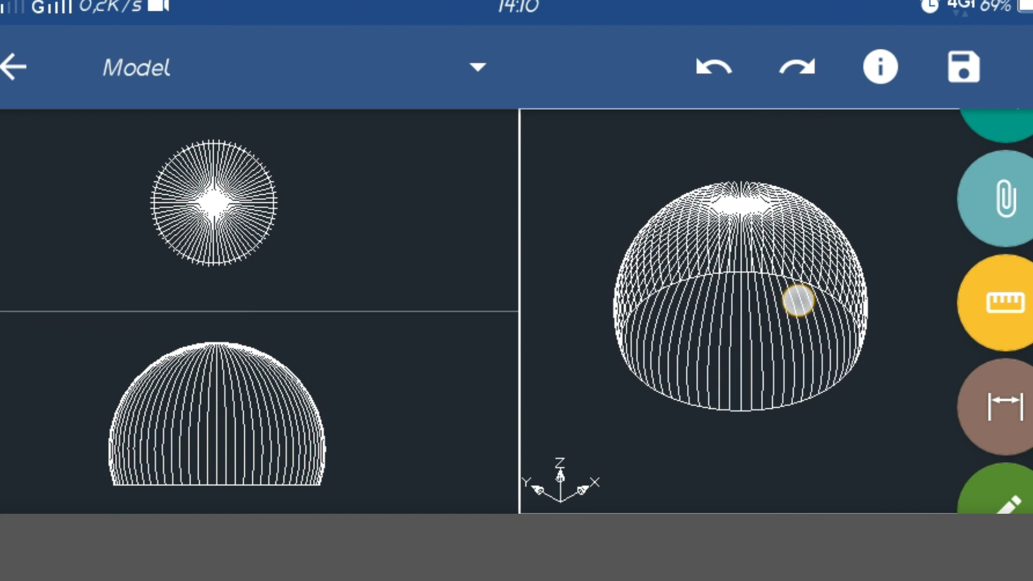
{"action": "key", "text": "Menu"}
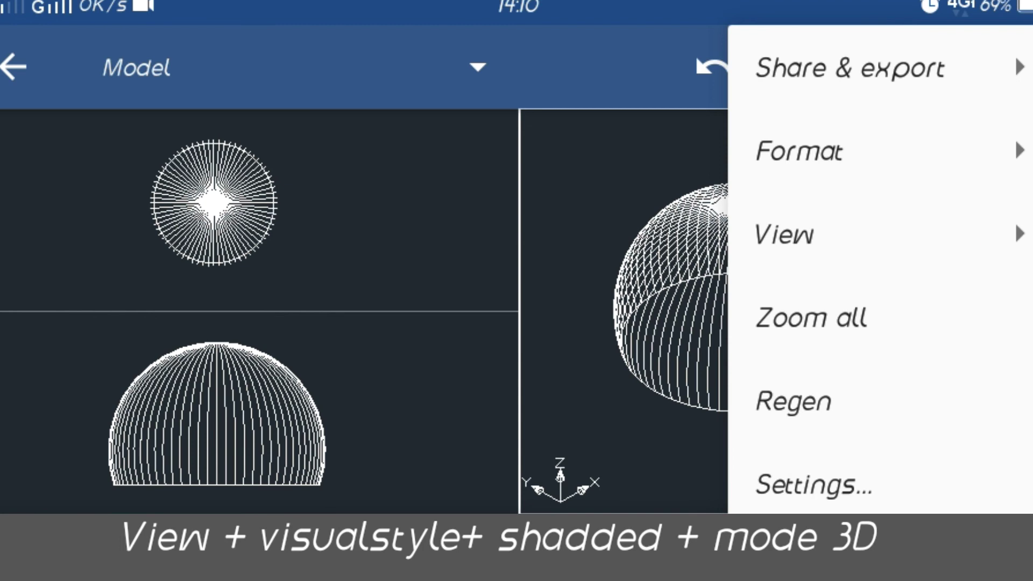
- Apply the Shaded visual style
{"action": "left_click", "coordinate": [786, 234]}
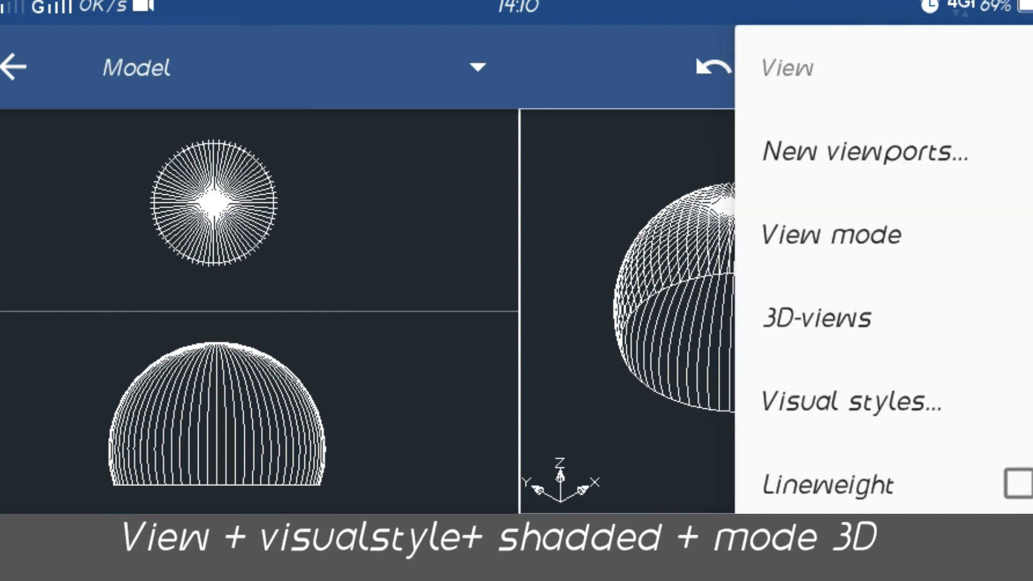
{"action": "left_click", "coordinate": [910, 381]}
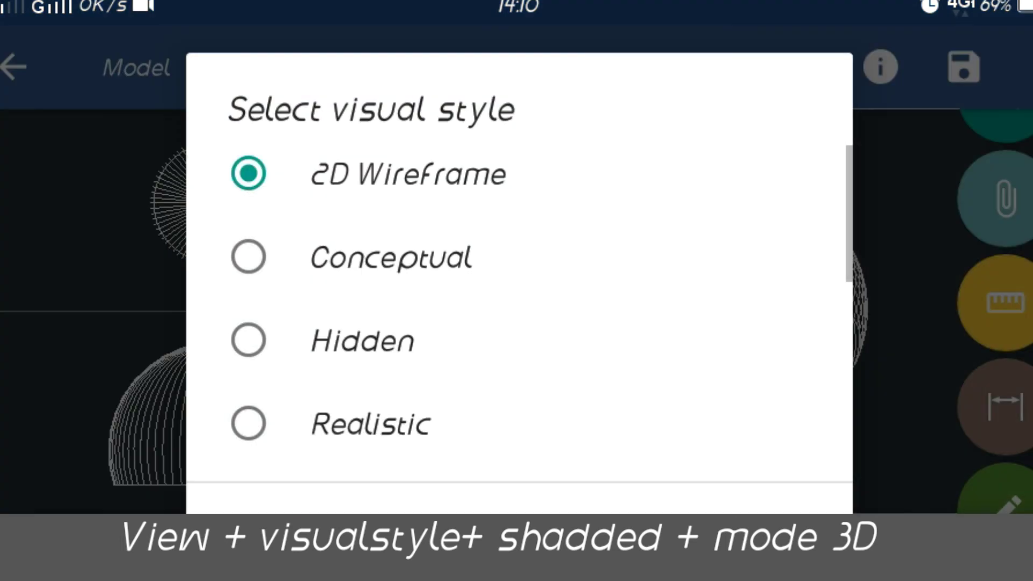
{"action": "left_click_drag", "start_coordinate": [674, 266], "coordinate": [728, 114]}
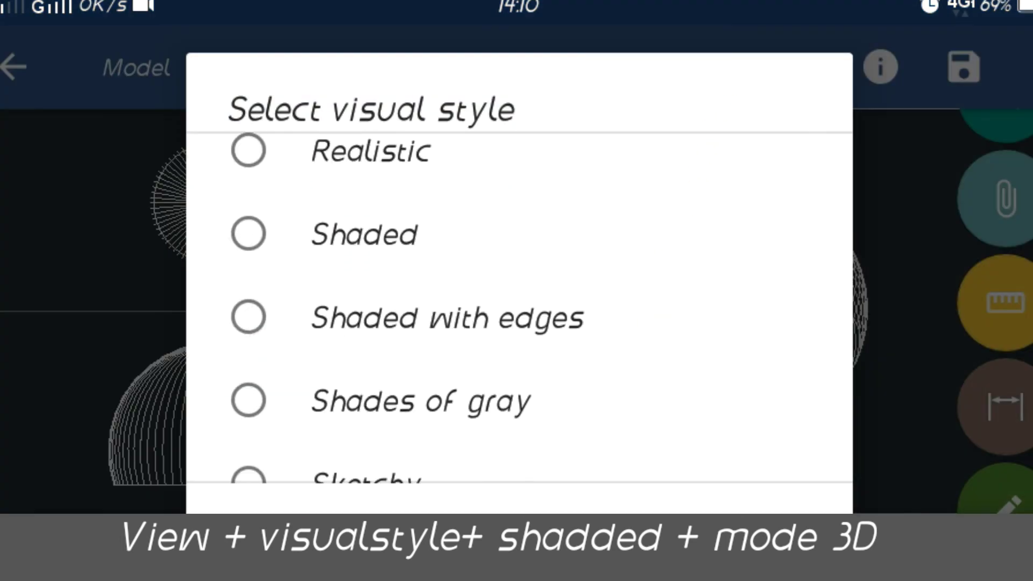
{"action": "left_click", "coordinate": [501, 238]}
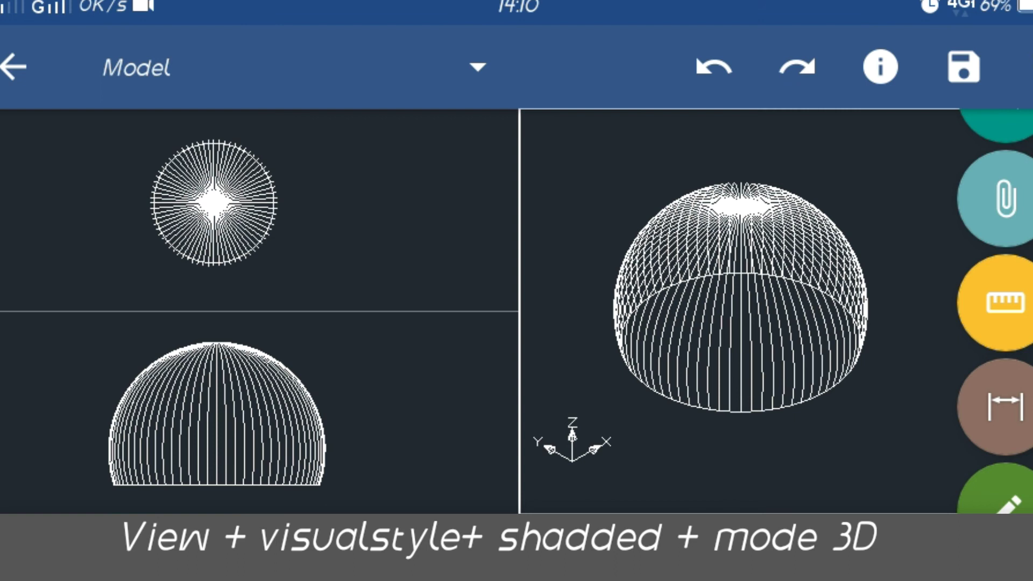
- Switch the view mode to 3D
{"action": "left_click", "coordinate": [1017, 67]}
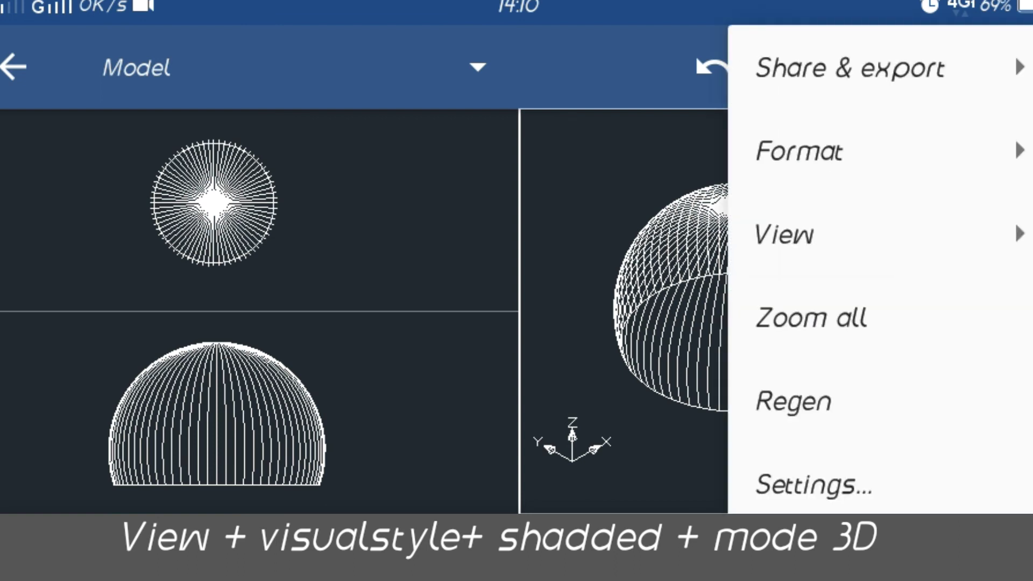
{"action": "left_click", "coordinate": [785, 234]}
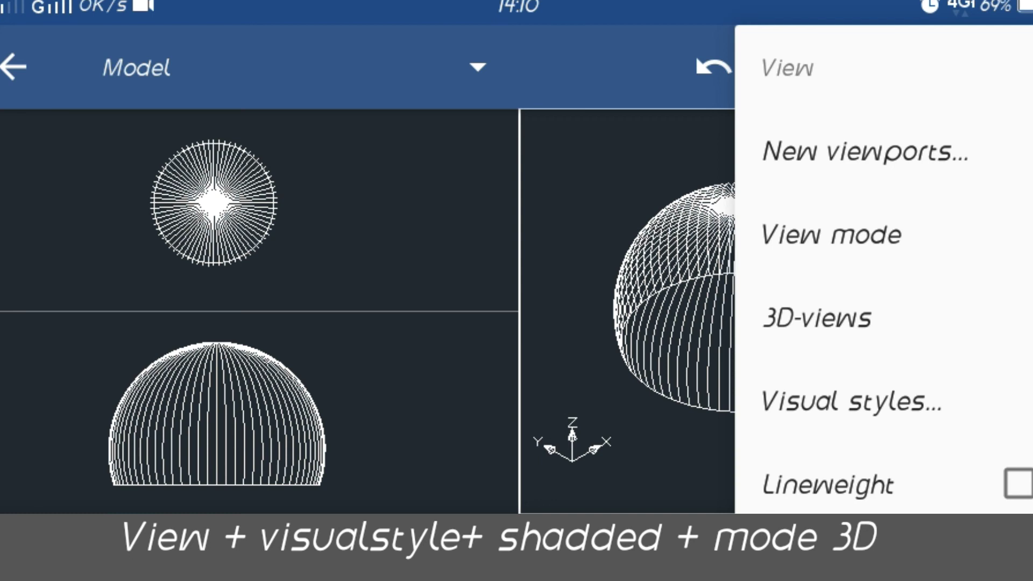
{"action": "left_click", "coordinate": [832, 234]}
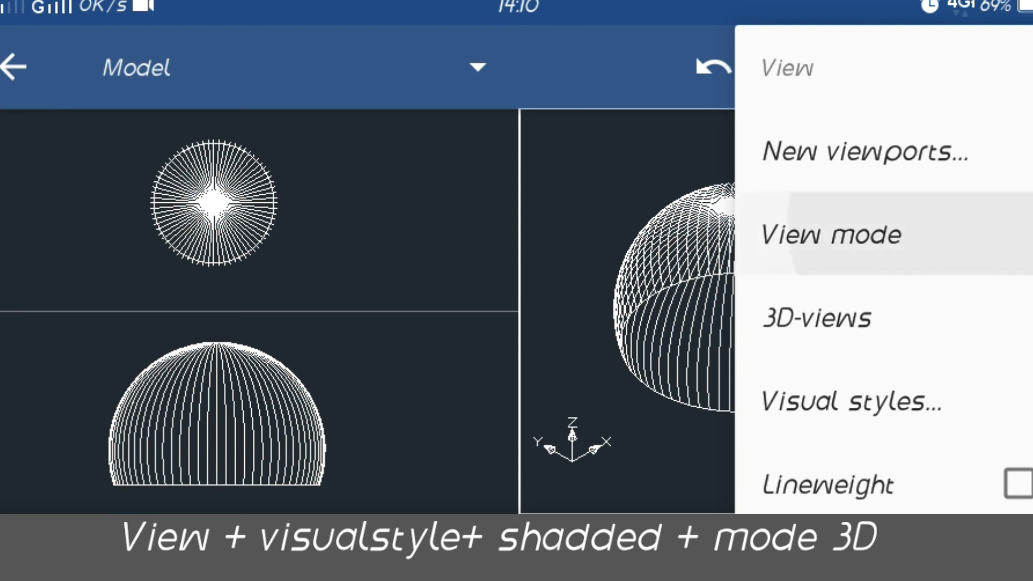
{"action": "left_click", "coordinate": [272, 312]}
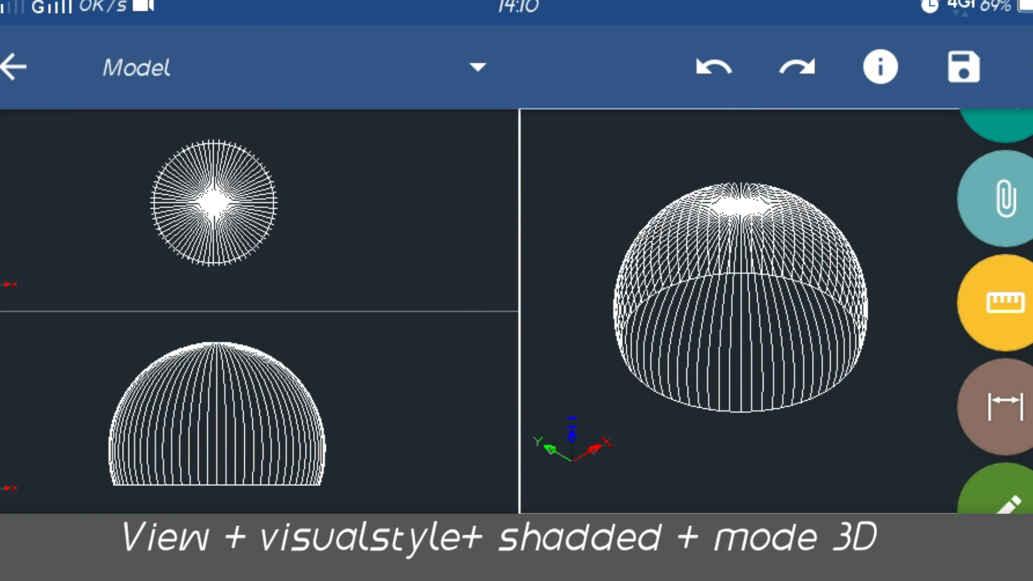
- Recheck the visual style choices, keeping Shaded in place
{"action": "left_click", "coordinate": [1026, 64]}
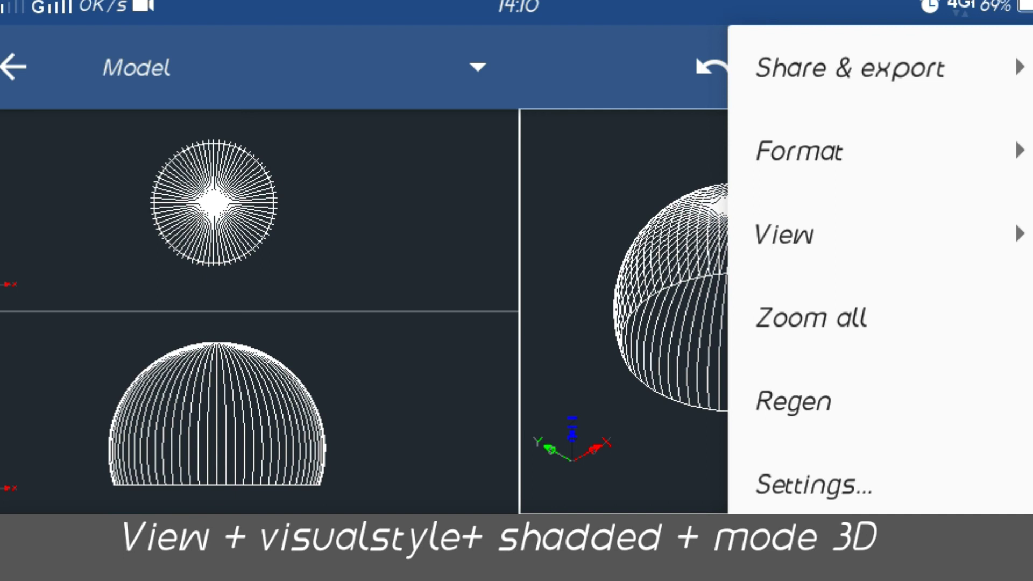
{"action": "left_click", "coordinate": [786, 234]}
{"action": "left_click_drag", "start_coordinate": [1025, 318], "coordinate": [1025, 210]}
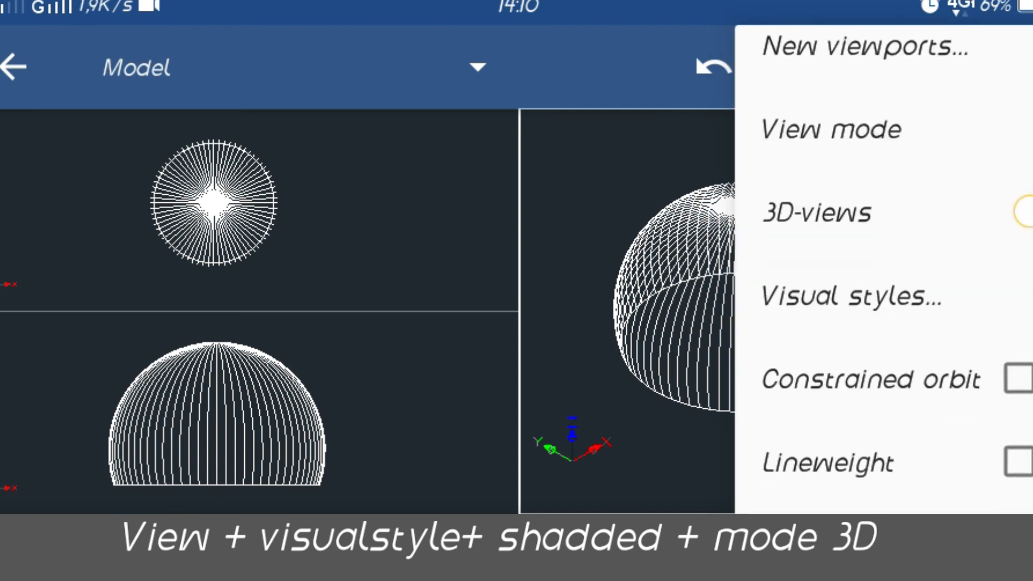
{"action": "left_click", "coordinate": [895, 279]}
{"action": "left_click", "coordinate": [364, 174]}
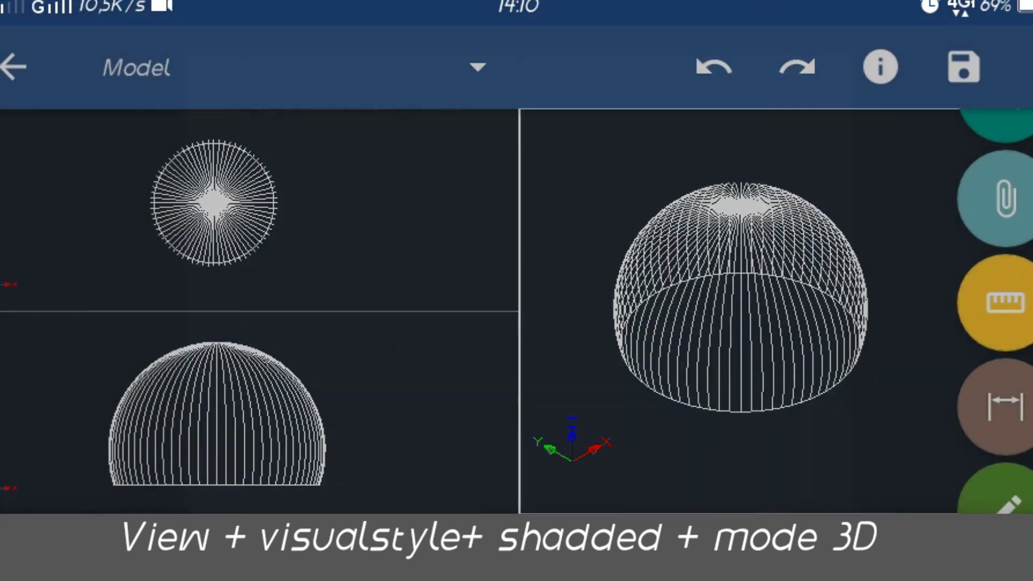
- Window-select all 102 dome objects across the viewports
{"action": "left_click", "coordinate": [587, 137]}
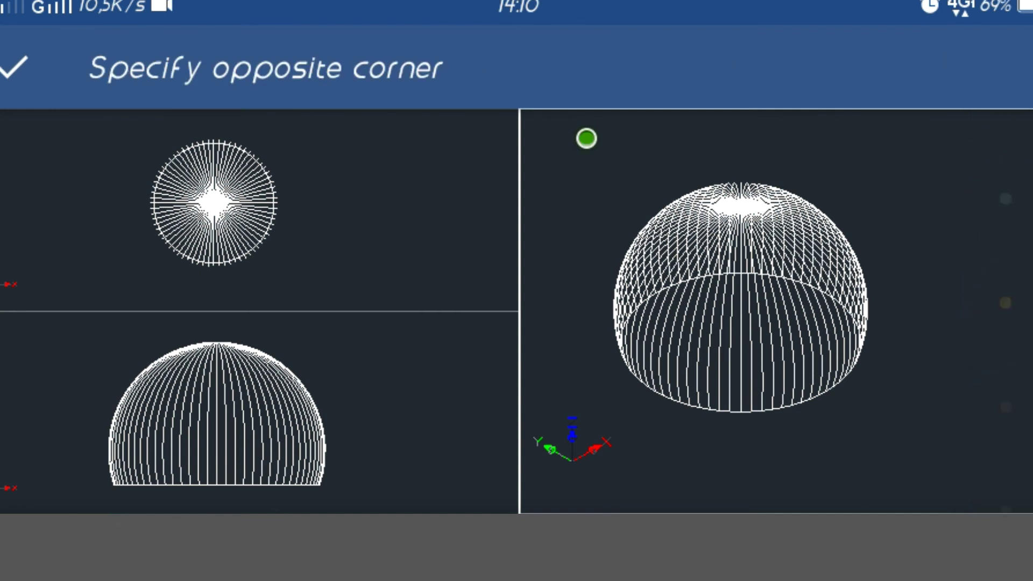
{"action": "mouse_move", "coordinate": [869, 131]}
{"action": "left_mouse_down"}
{"action": "mouse_move", "coordinate": [900, 263]}
{"action": "mouse_move", "coordinate": [884, 477]}
{"action": "left_mouse_up"}
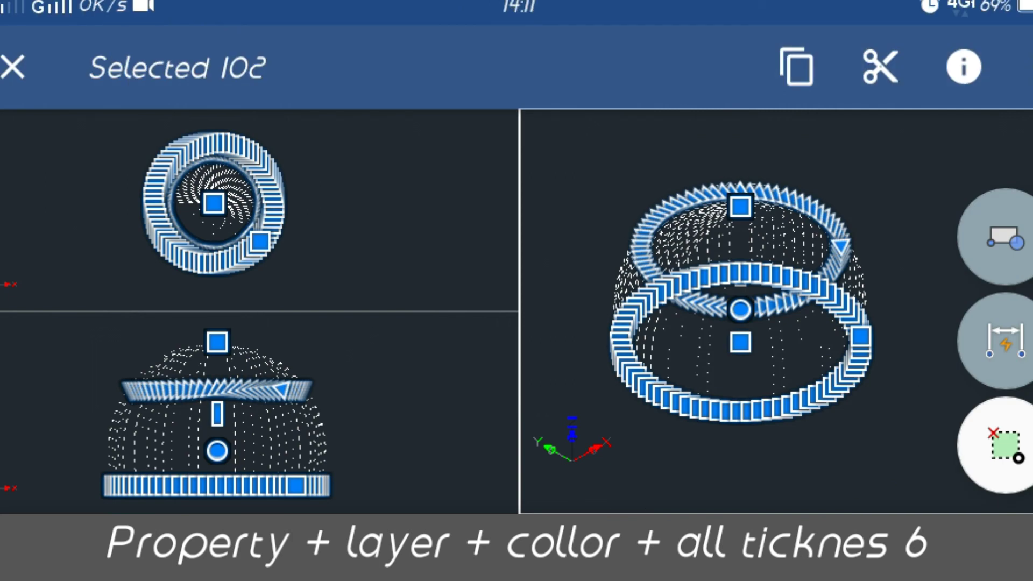
- Set the selected dome objects' colour to Cyan in Properties
{"action": "left_click", "coordinate": [964, 59]}
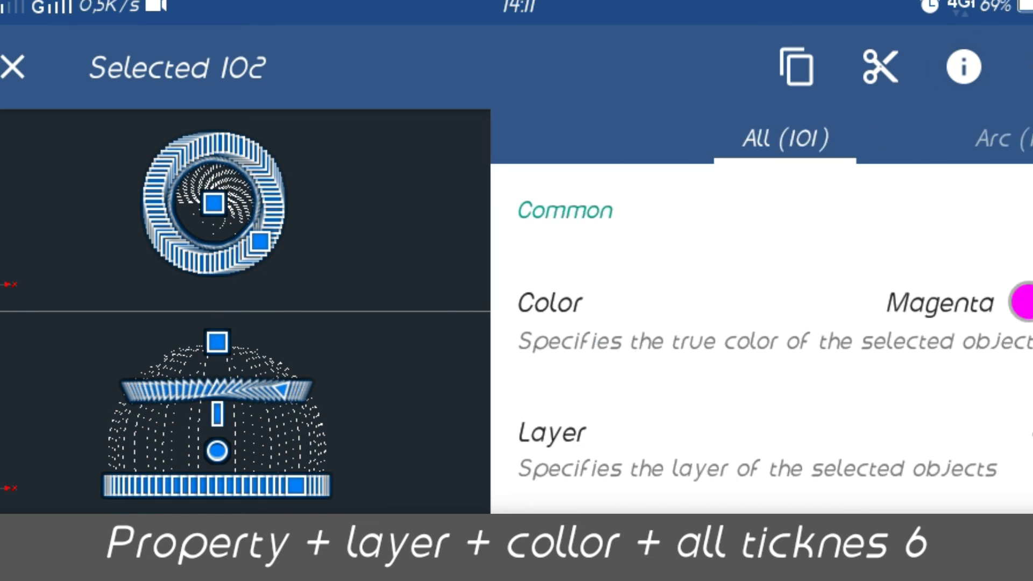
{"action": "left_click", "coordinate": [753, 318]}
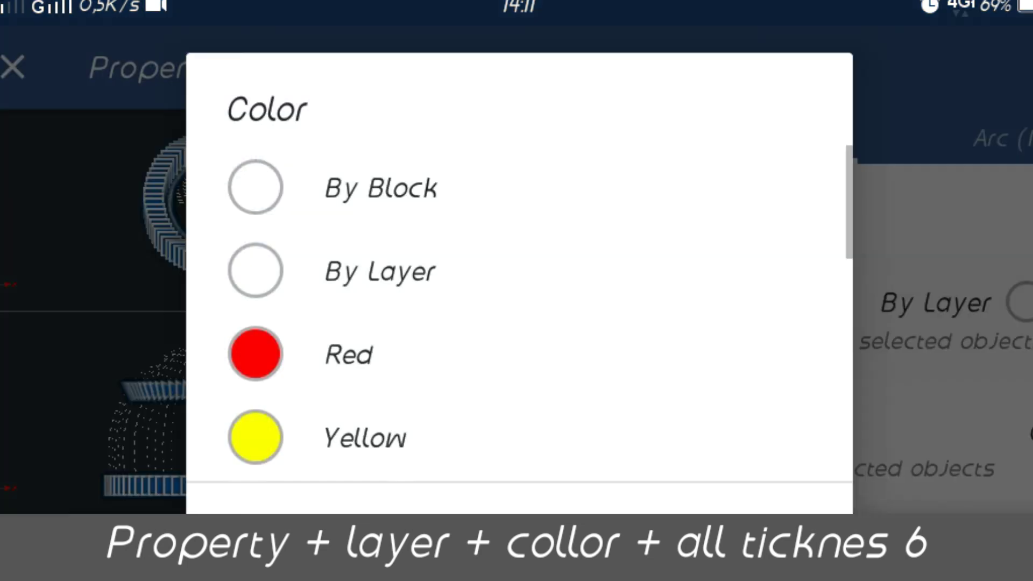
{"action": "mouse_move", "coordinate": [350, 318]}
{"action": "left_mouse_down"}
{"action": "mouse_move", "coordinate": [347, 134]}
{"action": "mouse_move", "coordinate": [335, 169]}
{"action": "left_mouse_up"}
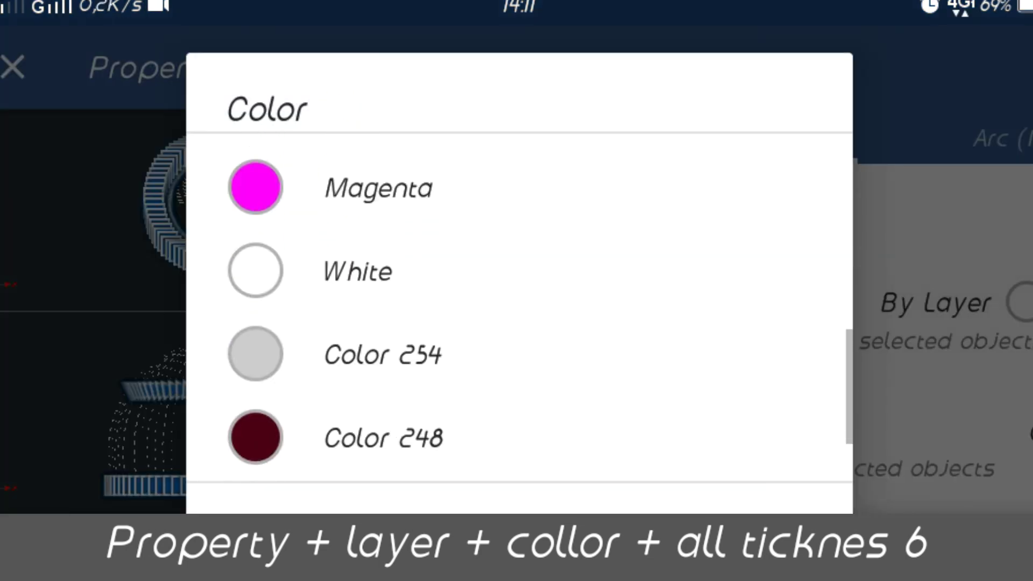
{"action": "left_click_drag", "start_coordinate": [393, 216], "coordinate": [393, 401]}
{"action": "left_click", "coordinate": [355, 210]}
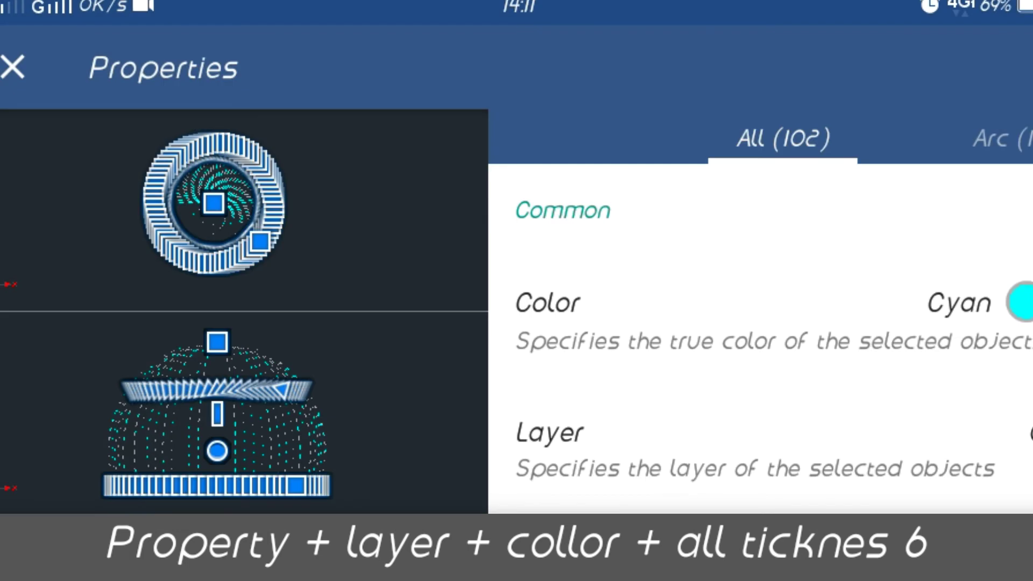
{"action": "mouse_move", "coordinate": [970, 352]}
{"action": "left_mouse_down"}
{"action": "mouse_move", "coordinate": [996, 247]}
{"action": "mouse_move", "coordinate": [940, 403]}
{"action": "left_mouse_up"}
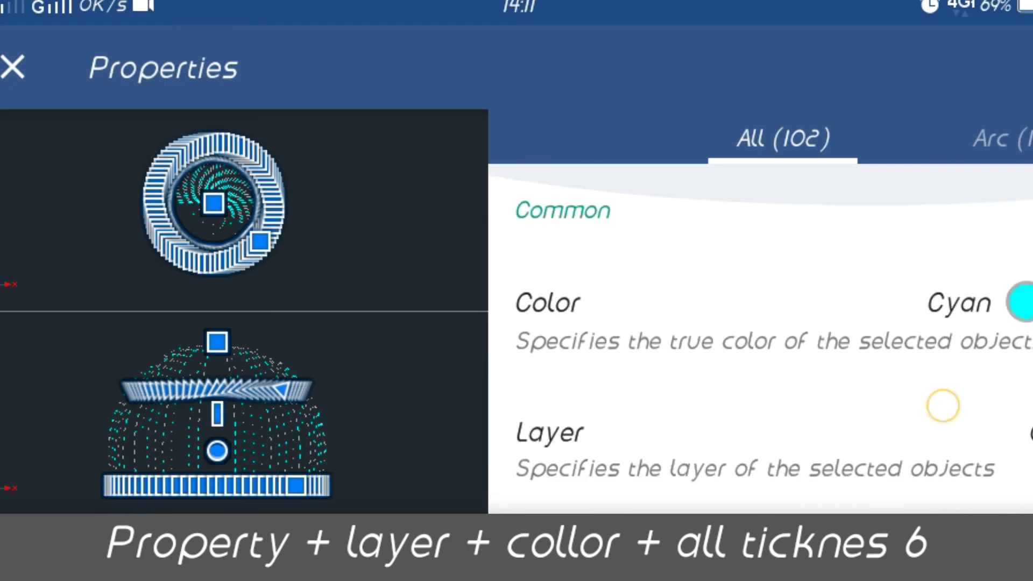
- Give the arcs, circles and line thickness 6, then close Properties and deselect
{"action": "left_click", "coordinate": [1025, 132]}
{"action": "left_click_drag", "start_coordinate": [904, 339], "coordinate": [904, 237]}
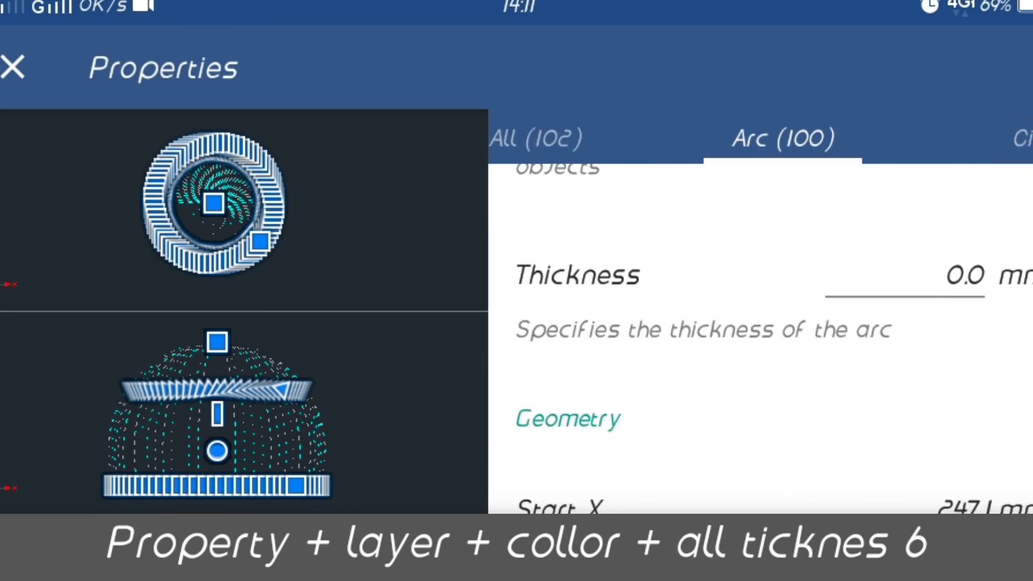
{"action": "left_click", "coordinate": [947, 274]}
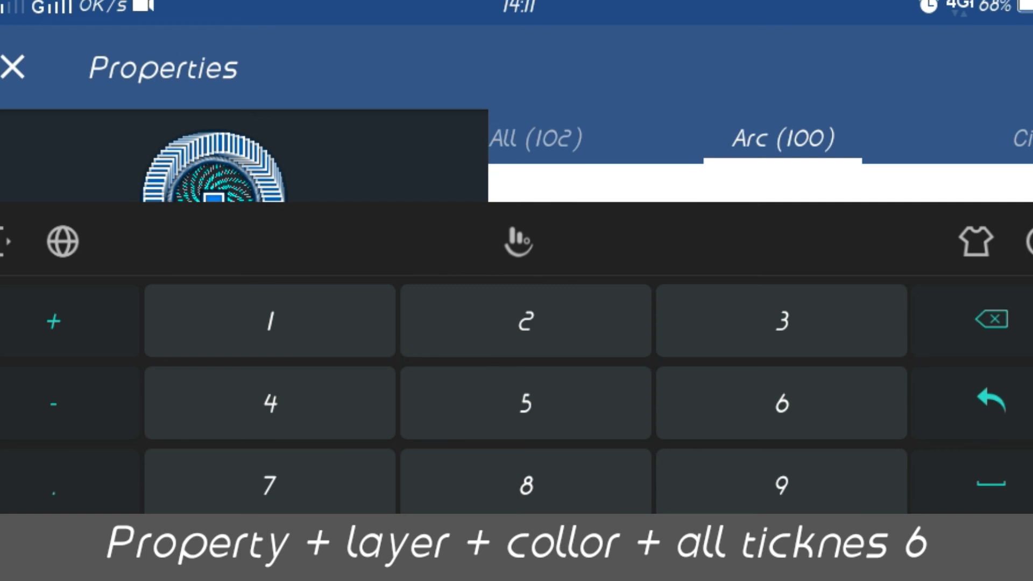
{"action": "left_click", "coordinate": [991, 401]}
{"action": "left_click", "coordinate": [1023, 139]}
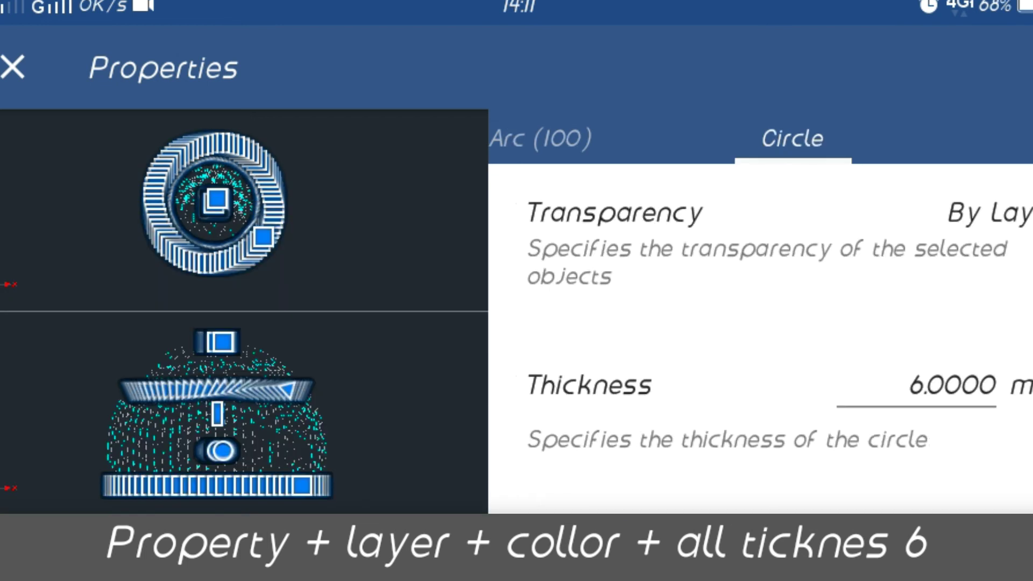
{"action": "left_click_drag", "start_coordinate": [807, 242], "coordinate": [808, 403]}
{"action": "left_click", "coordinate": [904, 385]}
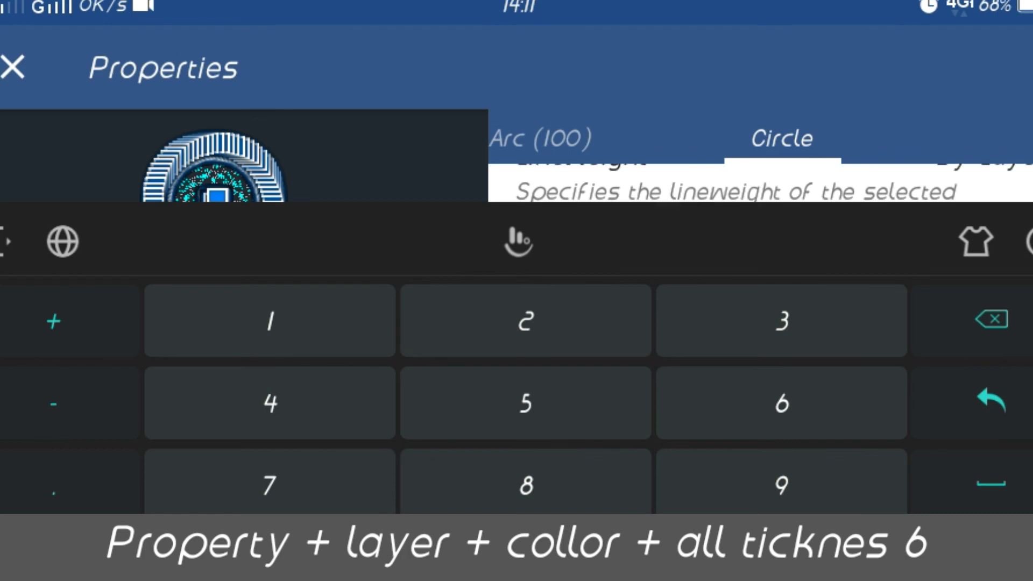
{"action": "left_click", "coordinate": [1023, 138]}
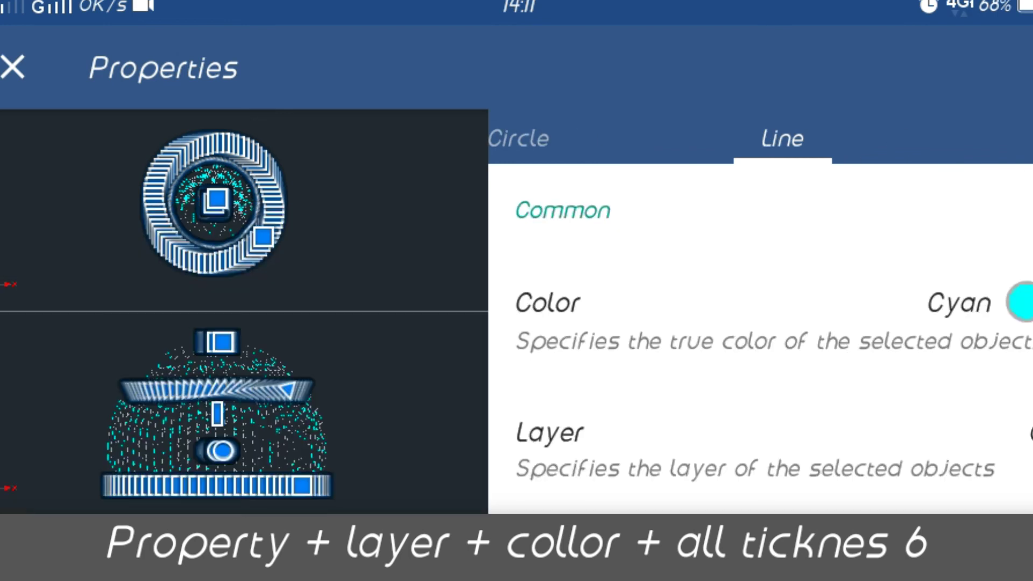
{"action": "left_click", "coordinate": [12, 68]}
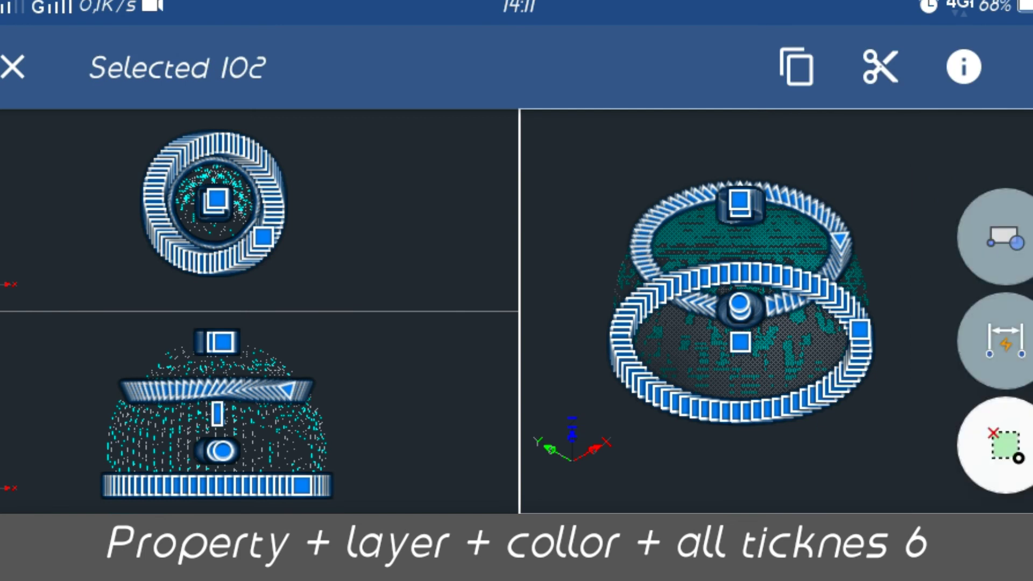
{"action": "left_click", "coordinate": [12, 68]}
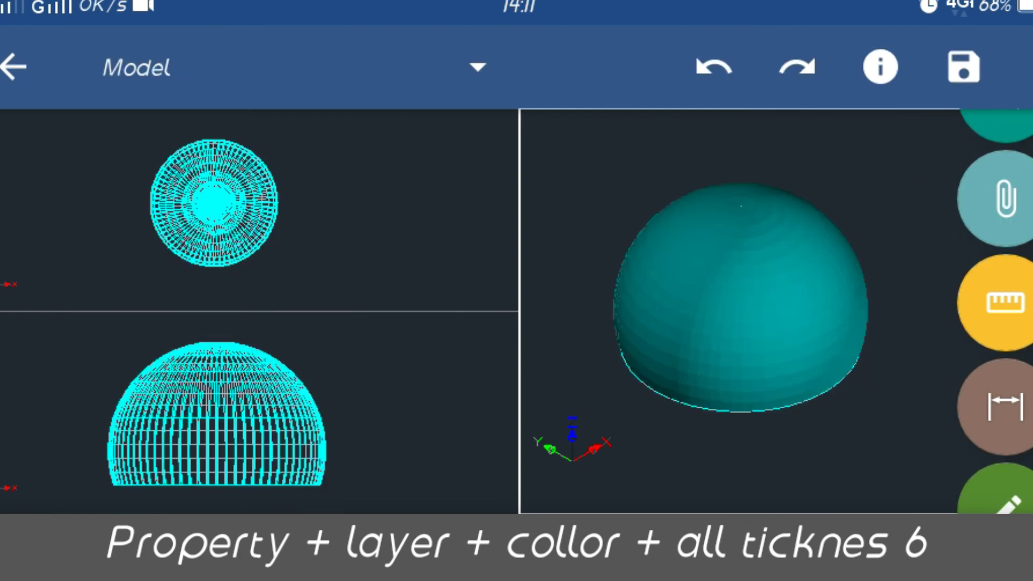
- Zoom and orbit the shaded cyan dome to expose its open base and vertical axis line
{"action": "scroll", "coordinate": [753, 312], "scroll_direction": "up", "scroll_amount": 3}
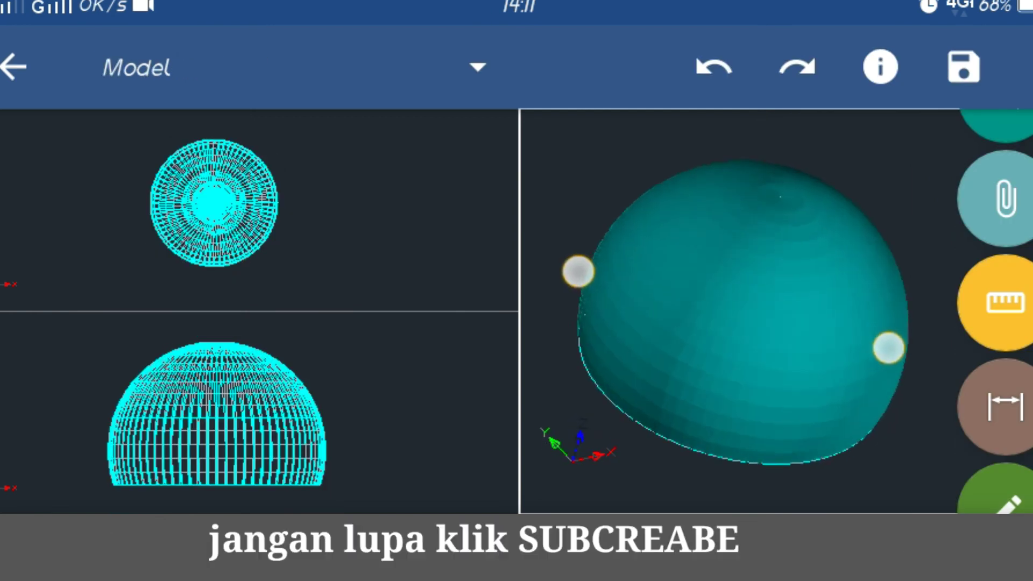
{"action": "scroll", "coordinate": [753, 314], "scroll_direction": "down", "scroll_amount": 2}
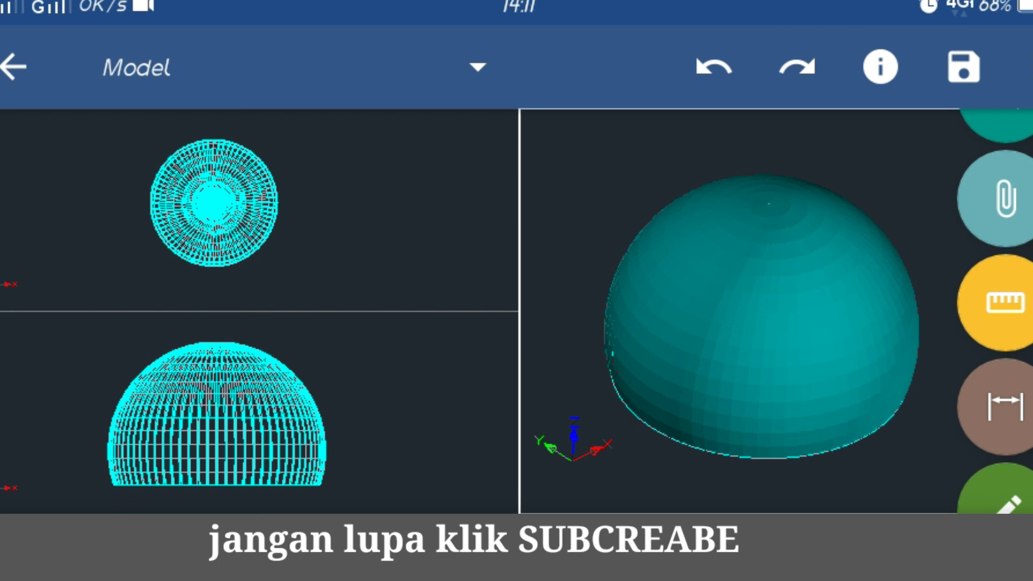
{"action": "mouse_move", "coordinate": [825, 359]}
{"action": "left_mouse_down"}
{"action": "mouse_move", "coordinate": [842, 242]}
{"action": "mouse_move", "coordinate": [840, 140]}
{"action": "left_mouse_up"}
- Delete the vertical axis line inside the dome
{"action": "left_click", "coordinate": [765, 311]}
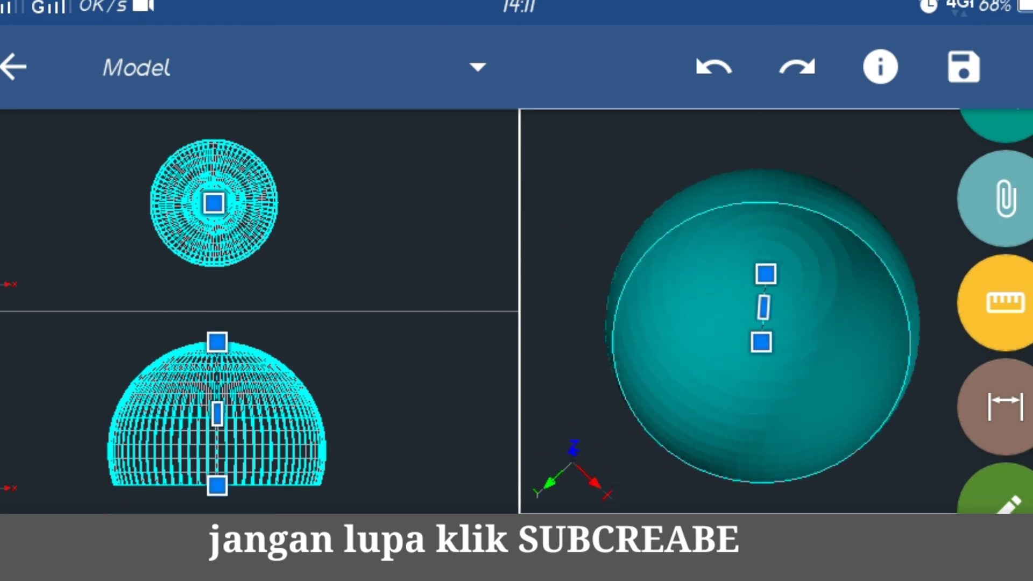
{"action": "left_click", "coordinate": [996, 445]}
{"action": "scroll", "coordinate": [877, 269], "scroll_direction": "down", "scroll_amount": 3}
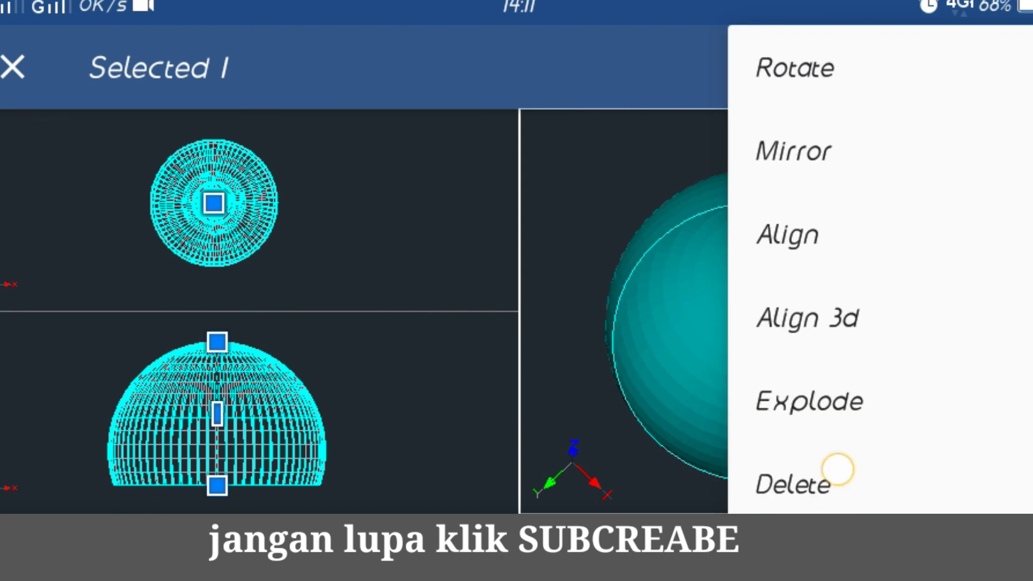
{"action": "left_click", "coordinate": [837, 468]}
- Orbit the dome through side, top-down and underside views of its base
{"action": "left_click_drag", "start_coordinate": [849, 355], "coordinate": [850, 463]}
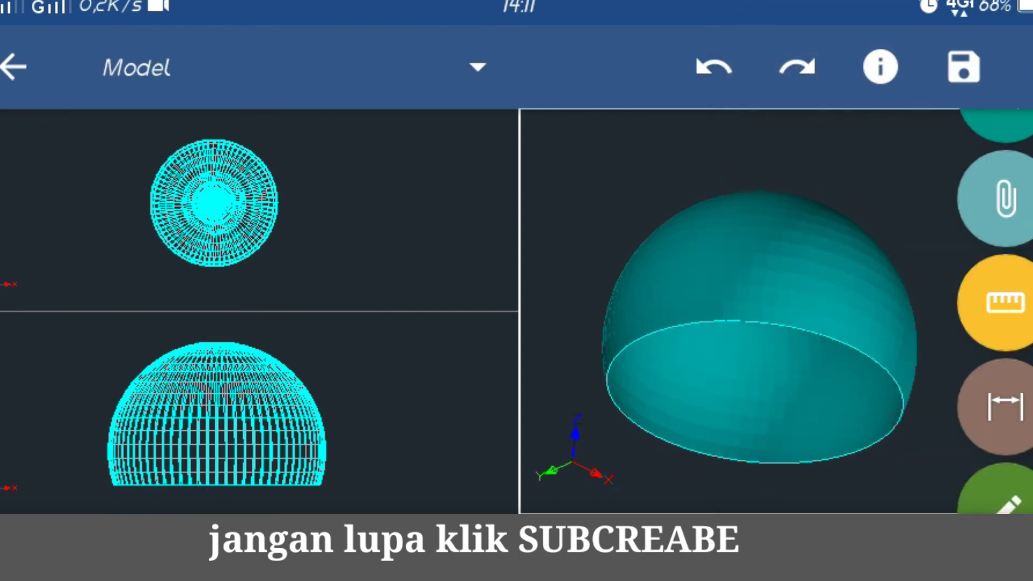
{"action": "left_click_drag", "start_coordinate": [833, 258], "coordinate": [819, 277]}
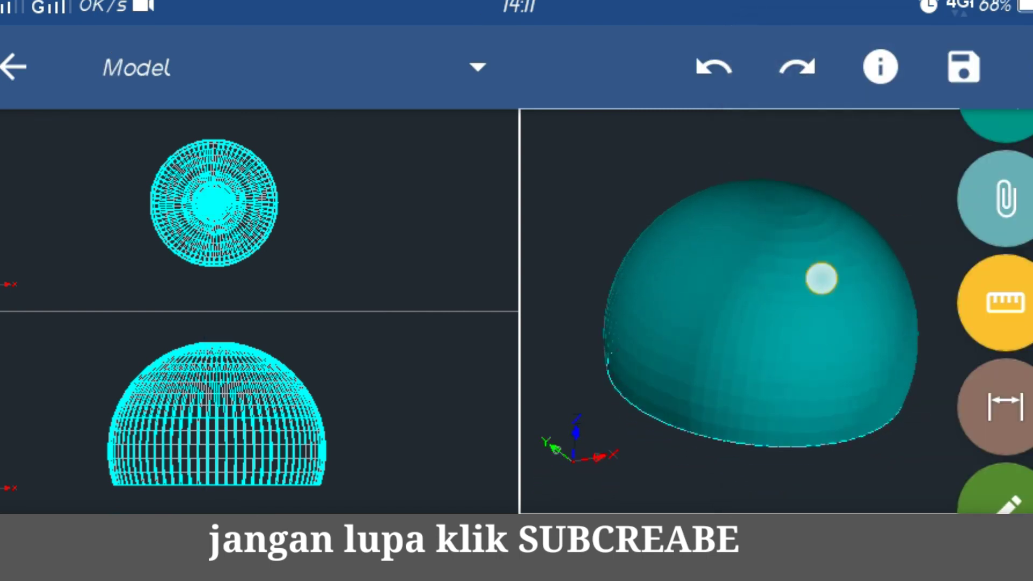
{"action": "scroll", "coordinate": [742, 290], "scroll_direction": "up", "scroll_amount": 2}
{"action": "scroll", "coordinate": [742, 290], "scroll_direction": "up", "scroll_amount": 1}
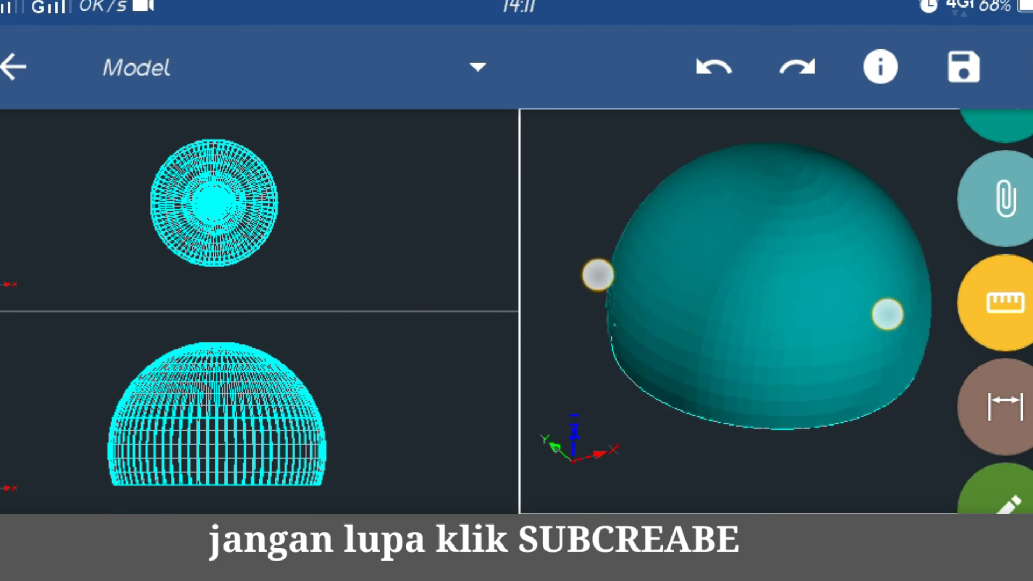
{"action": "mouse_move", "coordinate": [666, 226]}
{"action": "left_mouse_down"}
{"action": "mouse_move", "coordinate": [826, 143]}
{"action": "mouse_move", "coordinate": [754, 296]}
{"action": "left_mouse_up"}
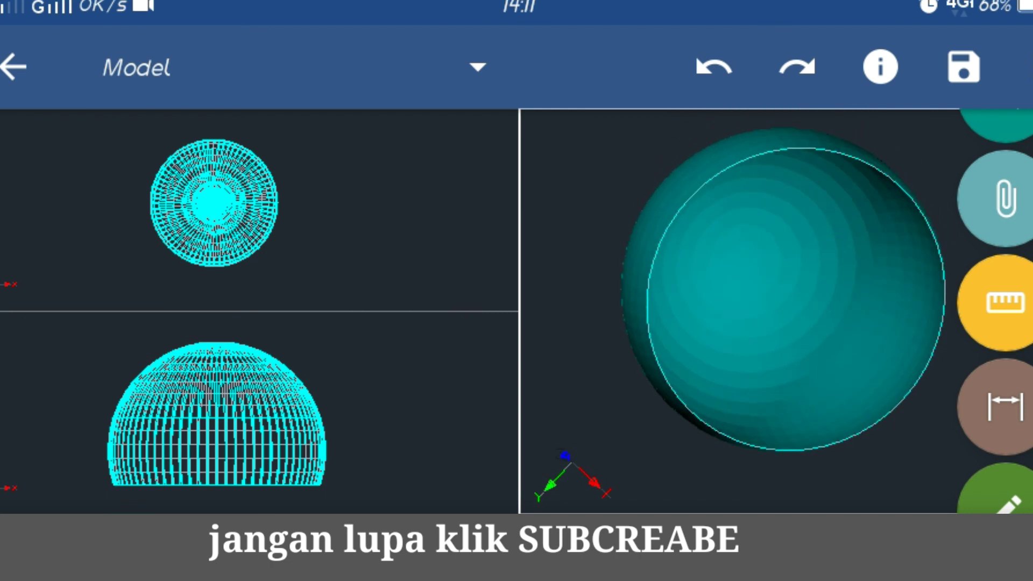
{"action": "mouse_move", "coordinate": [835, 405]}
{"action": "left_mouse_down"}
{"action": "mouse_move", "coordinate": [888, 223]}
{"action": "mouse_move", "coordinate": [844, 371]}
{"action": "left_mouse_up"}
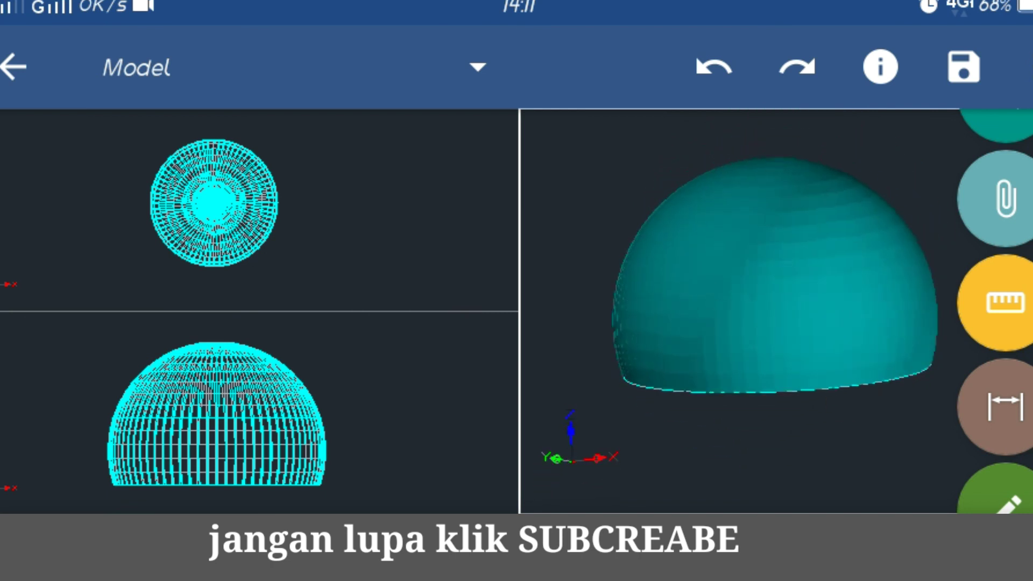
{"action": "left_click_drag", "start_coordinate": [839, 420], "coordinate": [839, 334]}
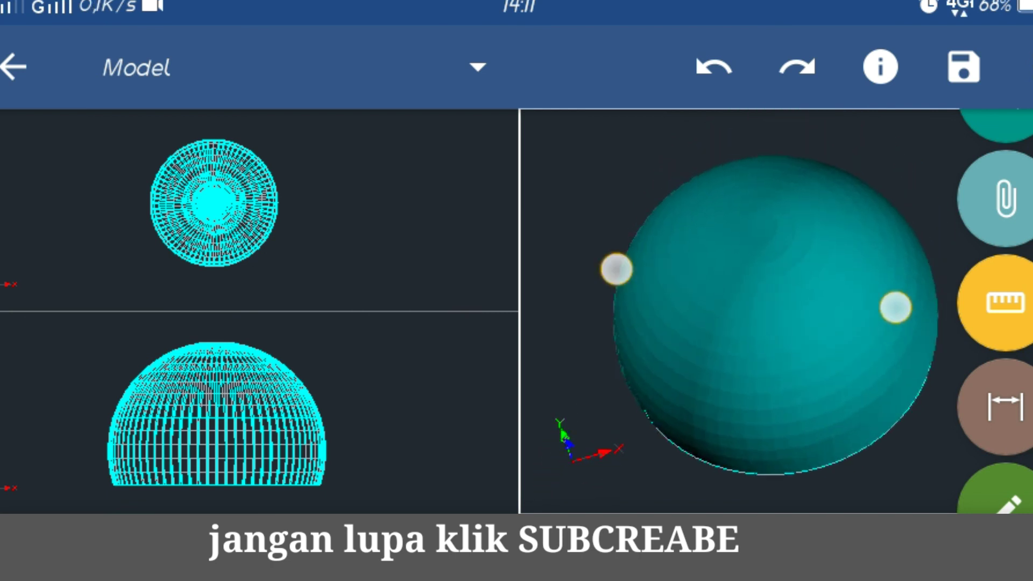
{"action": "mouse_move", "coordinate": [895, 306]}
{"action": "left_mouse_down"}
{"action": "mouse_move", "coordinate": [861, 348]}
{"action": "mouse_move", "coordinate": [845, 325]}
{"action": "left_mouse_up"}
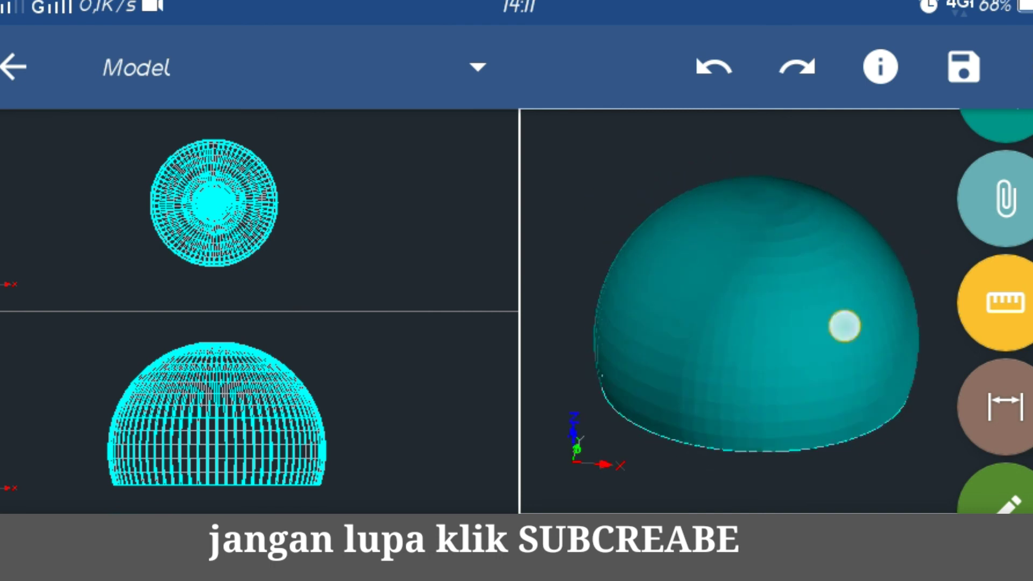
{"action": "left_click_drag", "start_coordinate": [839, 226], "coordinate": [824, 207]}
{"action": "mouse_move", "coordinate": [830, 278]}
{"action": "left_mouse_down"}
{"action": "mouse_move", "coordinate": [812, 249]}
{"action": "mouse_move", "coordinate": [853, 295]}
{"action": "mouse_move", "coordinate": [825, 244]}
{"action": "left_mouse_up"}
- Switch to a Single viewport layout and tilt the dome to show its base
{"action": "left_click", "coordinate": [1020, 67]}
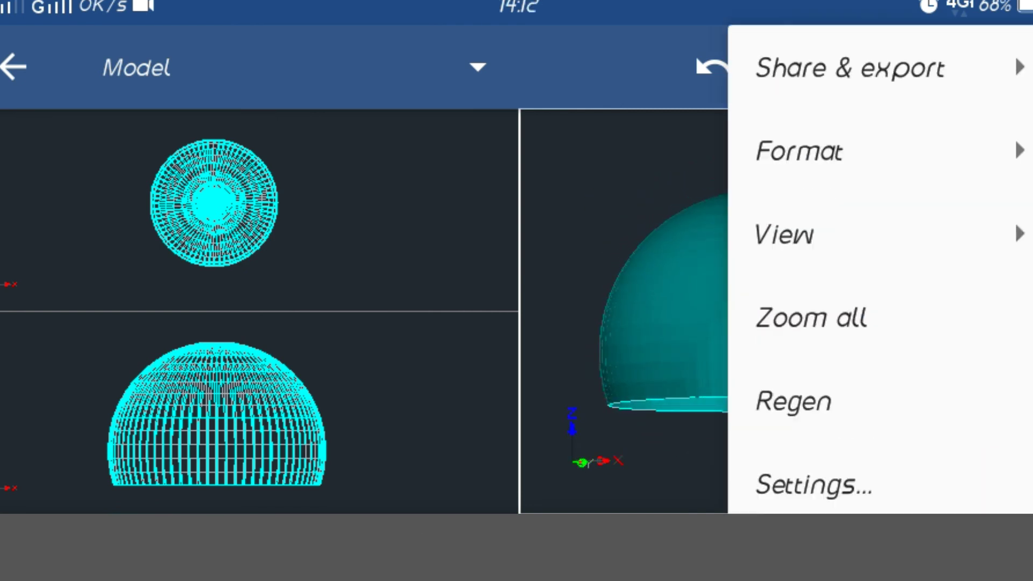
{"action": "left_click", "coordinate": [786, 234]}
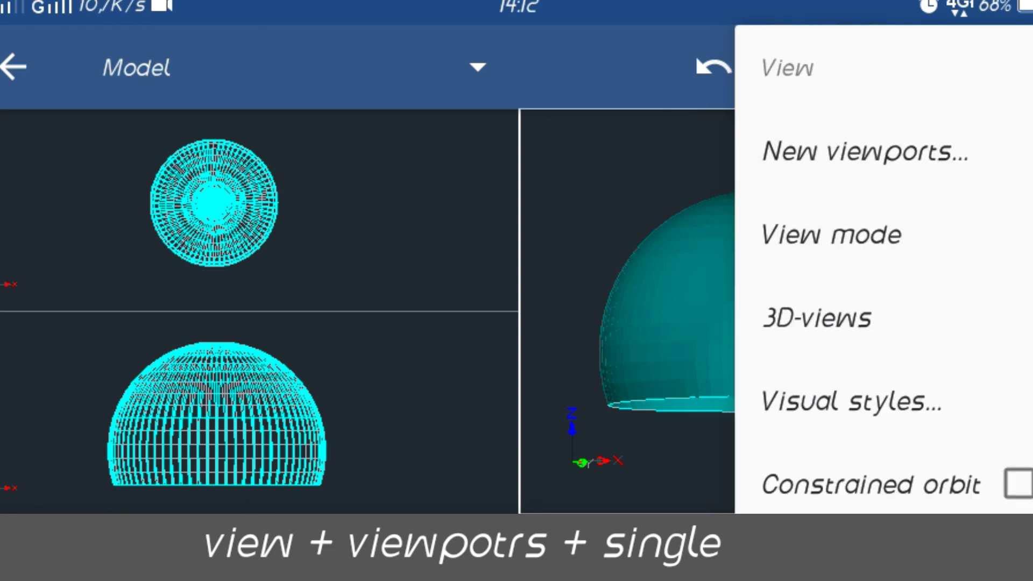
{"action": "left_click", "coordinate": [865, 151]}
{"action": "left_click", "coordinate": [339, 194]}
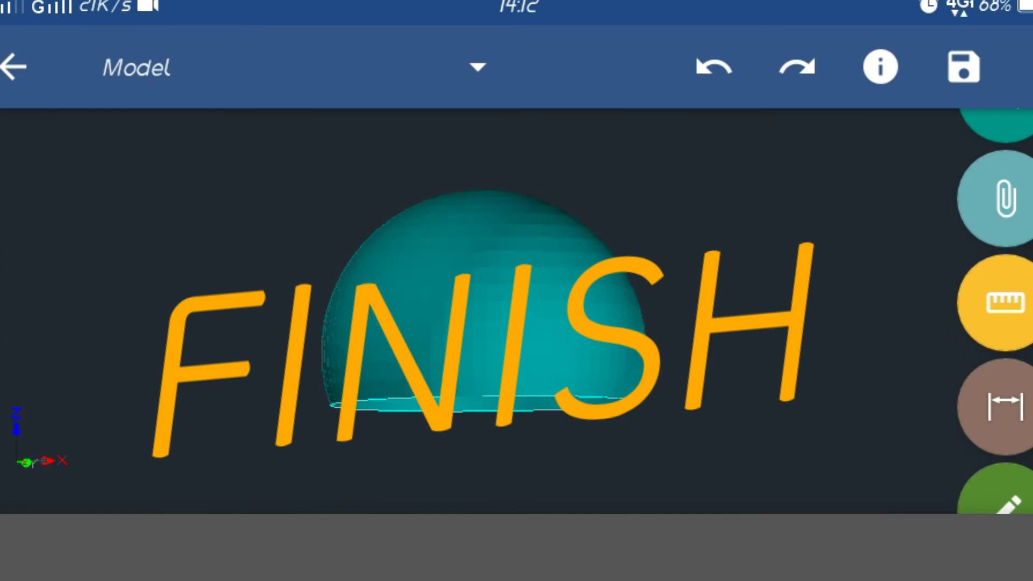
{"action": "scroll", "coordinate": [517, 312], "scroll_direction": "up", "scroll_amount": 5}
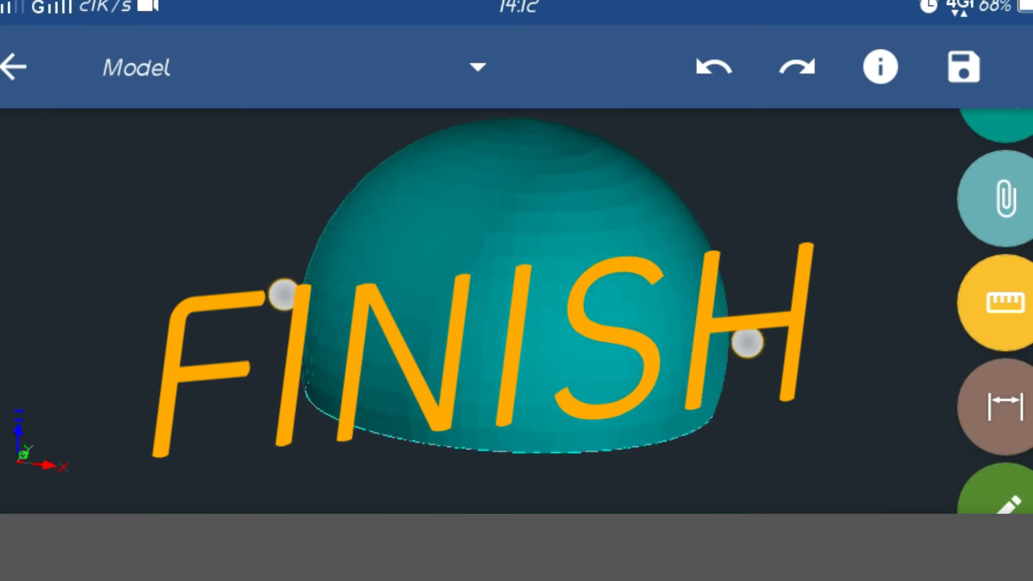
{"action": "left_click_drag", "start_coordinate": [683, 203], "coordinate": [883, 311]}
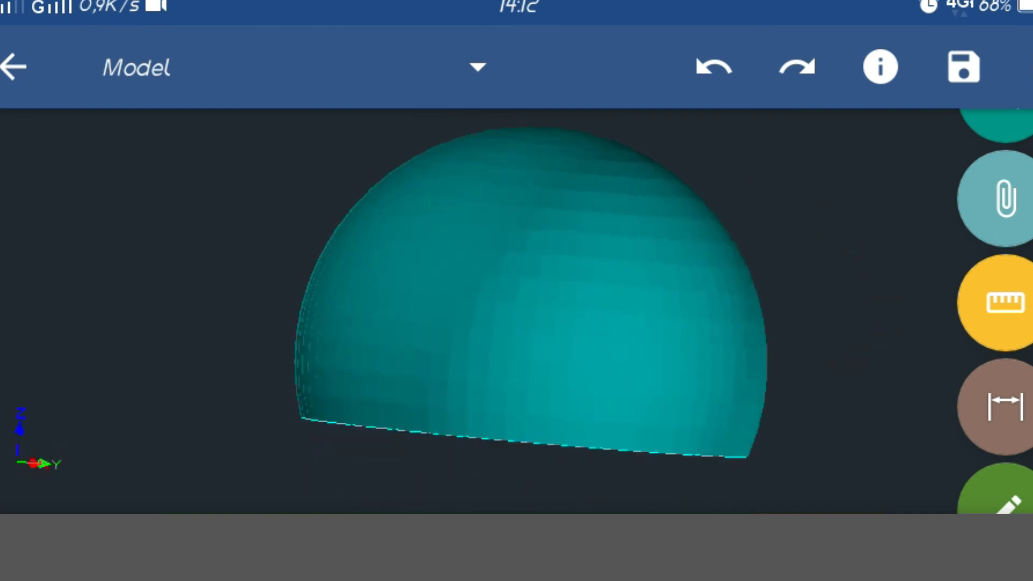
- Orbit the dome over the top, front-on and edge-on, ending with its hollow base slanted diagonally
{"action": "left_click_drag", "start_coordinate": [517, 312], "coordinate": [516, 377]}
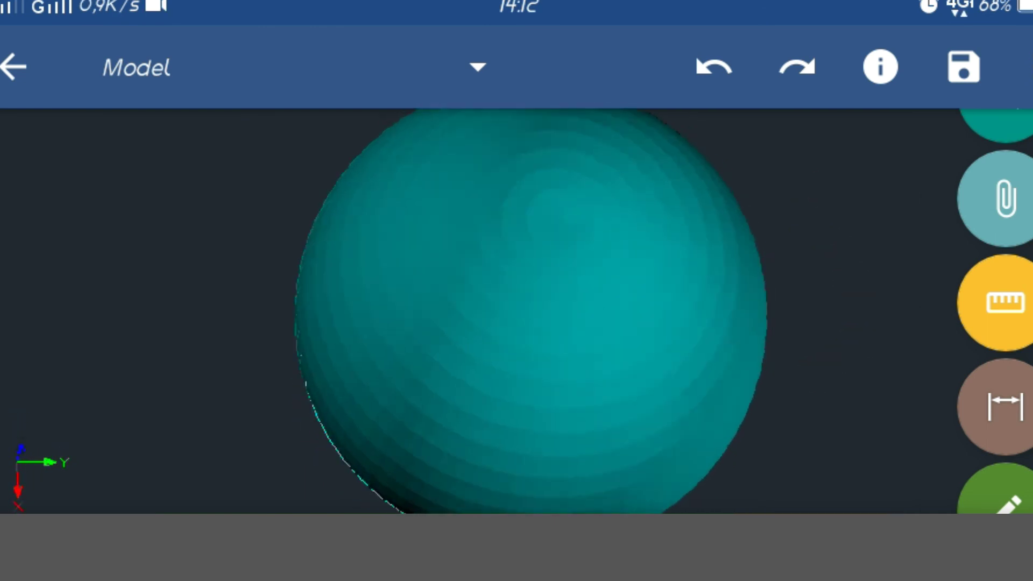
{"action": "left_click_drag", "start_coordinate": [682, 365], "coordinate": [765, 192]}
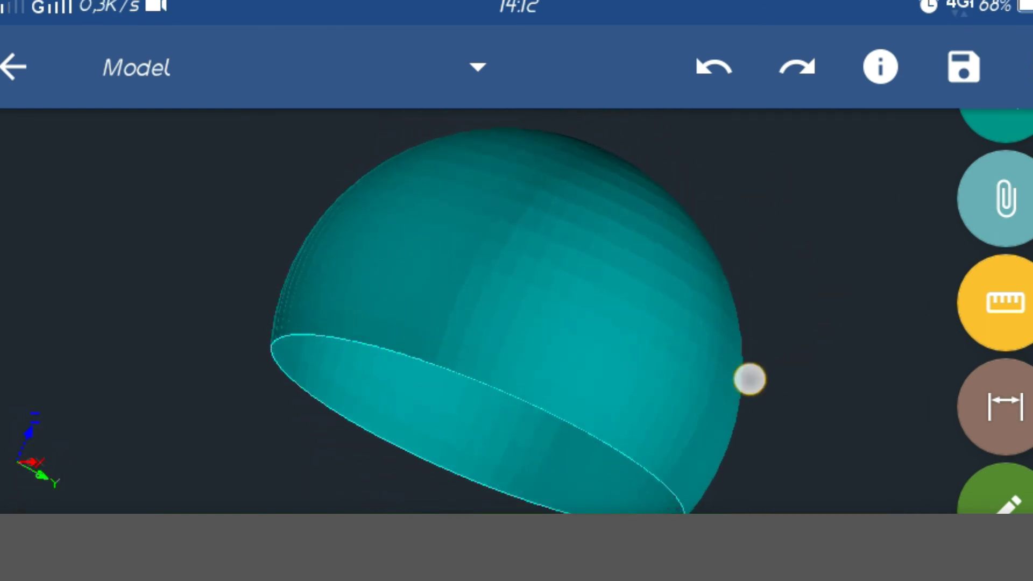
{"action": "mouse_move", "coordinate": [750, 379]}
{"action": "left_mouse_down"}
{"action": "mouse_move", "coordinate": [700, 331]}
{"action": "mouse_move", "coordinate": [614, 372]}
{"action": "mouse_move", "coordinate": [738, 281]}
{"action": "left_mouse_up"}
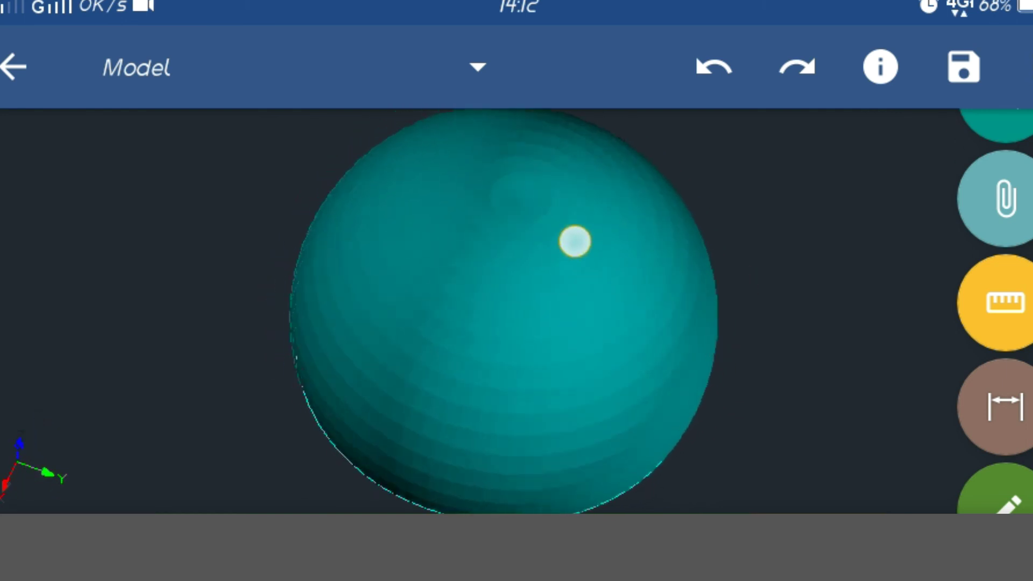
{"action": "mouse_move", "coordinate": [574, 240]}
{"action": "left_mouse_down"}
{"action": "mouse_move", "coordinate": [571, 279]}
{"action": "mouse_move", "coordinate": [683, 311]}
{"action": "left_mouse_up"}
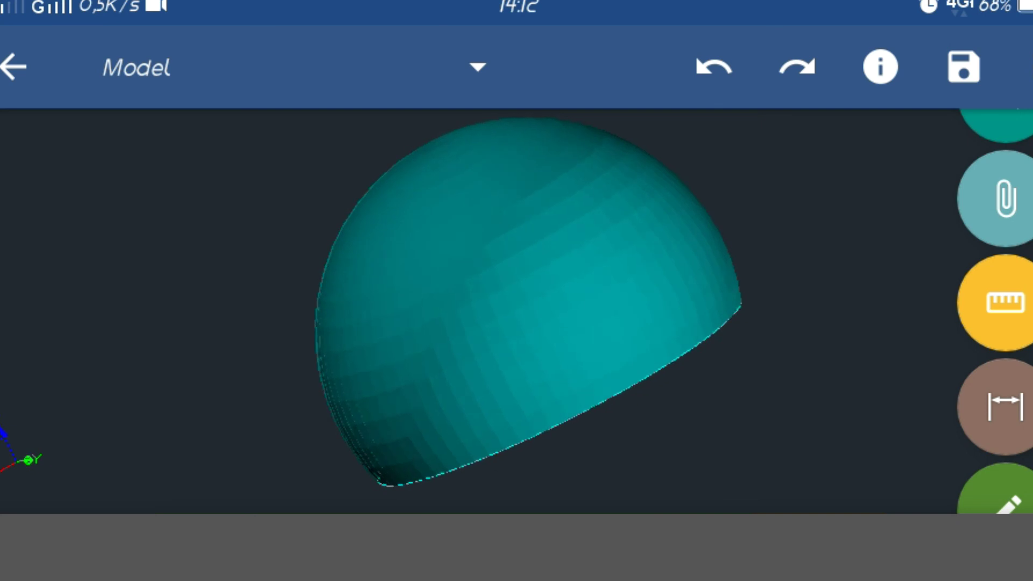
{"action": "left_click_drag", "start_coordinate": [642, 245], "coordinate": [641, 231]}
{"action": "left_click_drag", "start_coordinate": [614, 269], "coordinate": [614, 237]}
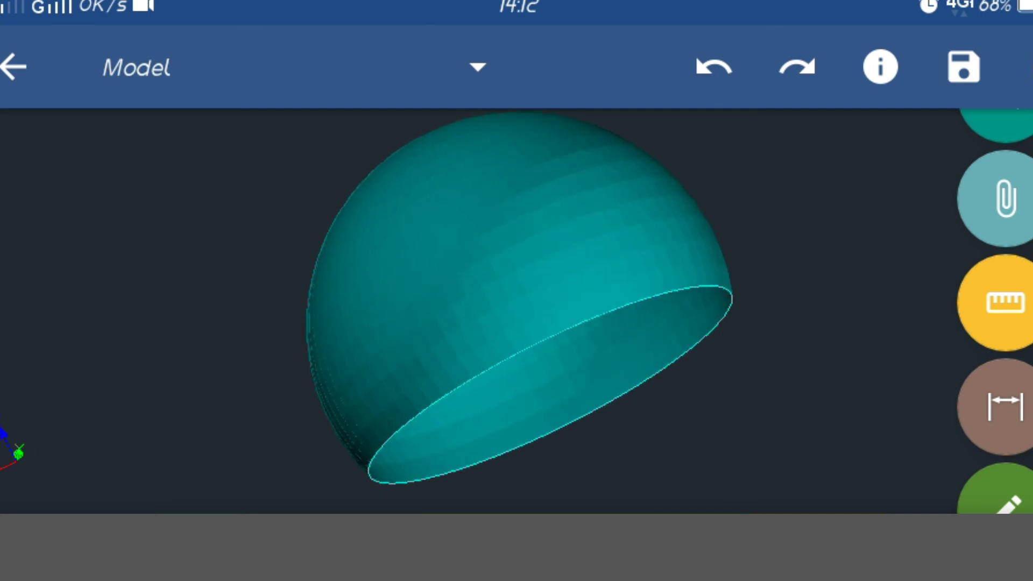
{"action": "mouse_move", "coordinate": [712, 192]}
{"action": "left_mouse_down"}
{"action": "mouse_move", "coordinate": [721, 253]}
{"action": "mouse_move", "coordinate": [738, 275]}
{"action": "mouse_move", "coordinate": [731, 316]}
{"action": "mouse_move", "coordinate": [698, 336]}
{"action": "mouse_move", "coordinate": [648, 402]}
{"action": "left_mouse_up"}
{"action": "mouse_move", "coordinate": [671, 219]}
{"action": "left_mouse_down"}
{"action": "mouse_move", "coordinate": [696, 307]}
{"action": "mouse_move", "coordinate": [660, 215]}
{"action": "mouse_move", "coordinate": [685, 274]}
{"action": "mouse_move", "coordinate": [732, 219]}
{"action": "left_mouse_up"}
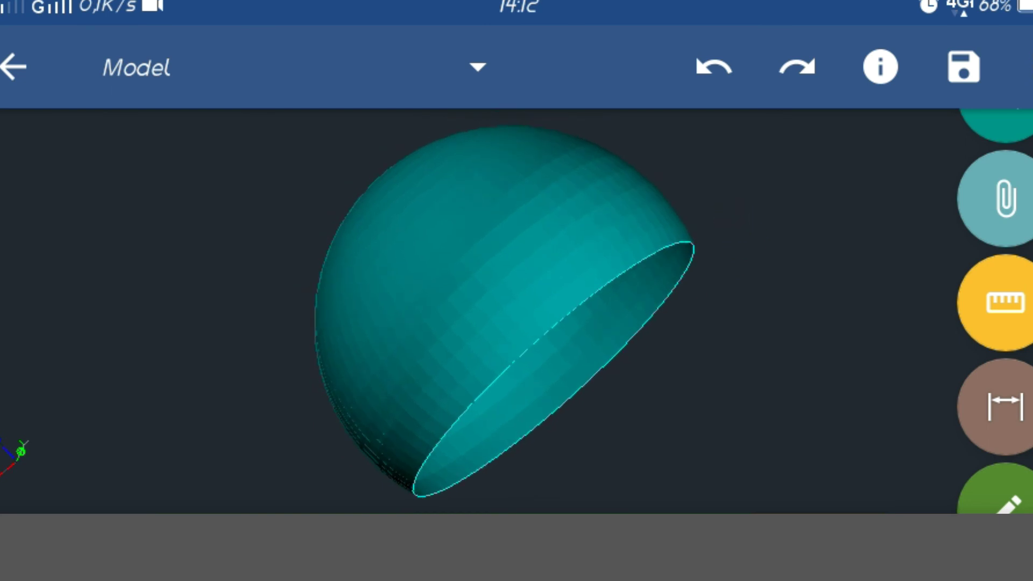